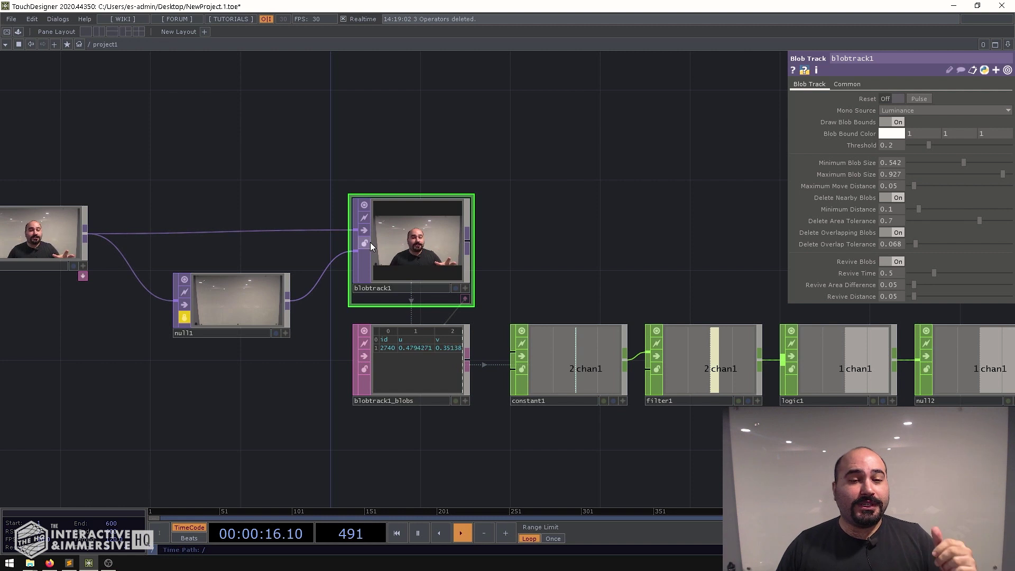
Delete every operator of the existing blob-tracking network, from the NDI input through to the final Null.
{"action": "scroll", "coordinate": [371, 243], "scroll_direction": "up", "scroll_amount": 2}
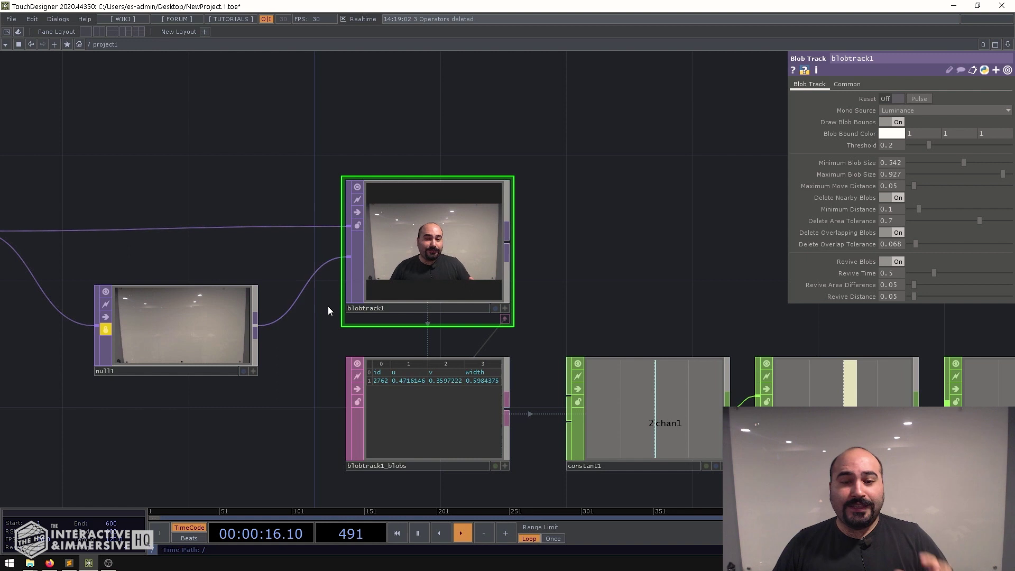
{"action": "scroll", "coordinate": [467, 265], "scroll_direction": "up", "scroll_amount": 3}
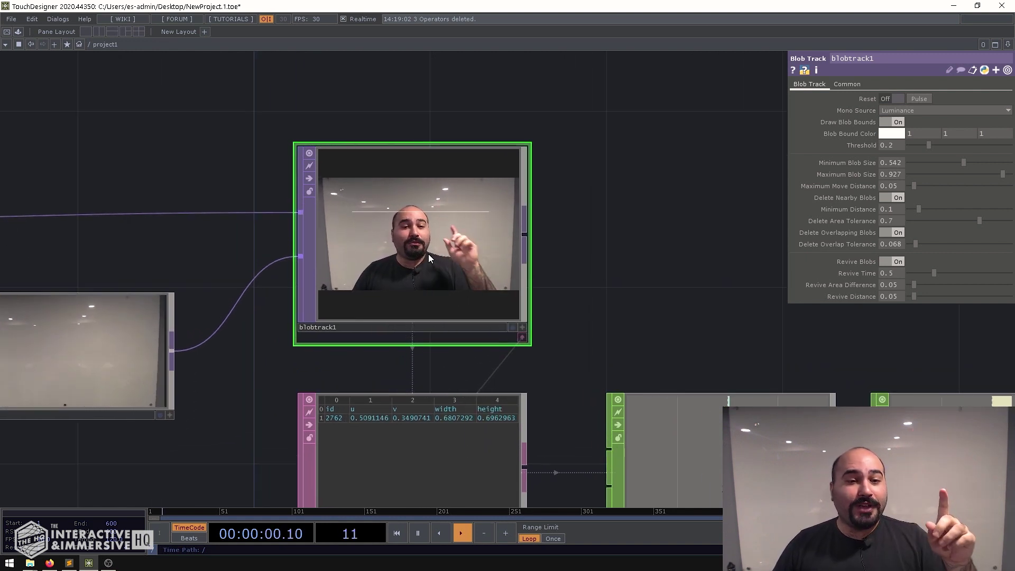
{"action": "scroll", "coordinate": [492, 311], "scroll_direction": "down", "scroll_amount": 5}
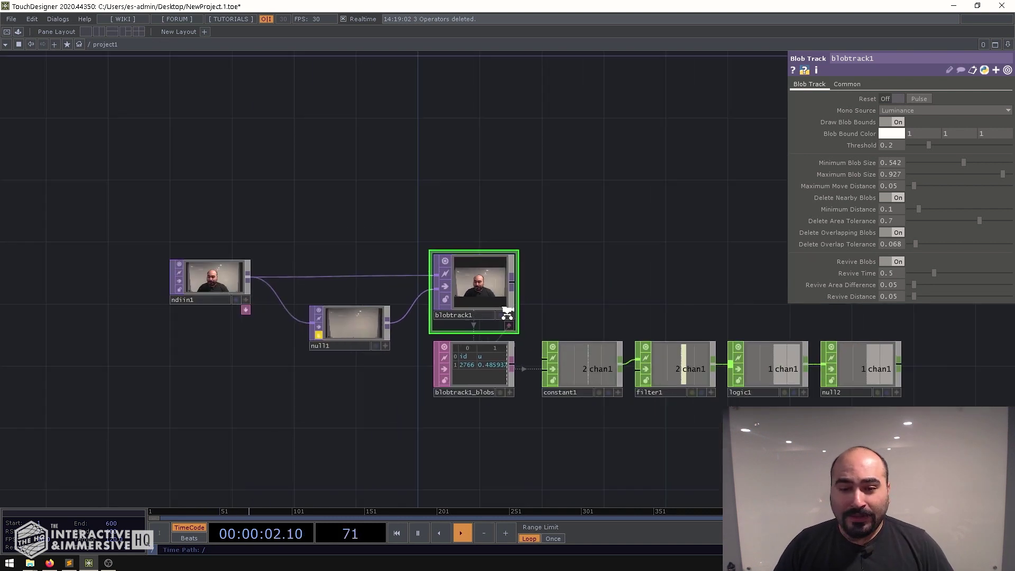
{"action": "scroll", "coordinate": [492, 311], "scroll_direction": "up", "scroll_amount": 1}
{"action": "right_click_drag", "start_coordinate": [175, 211], "coordinate": [928, 407]}
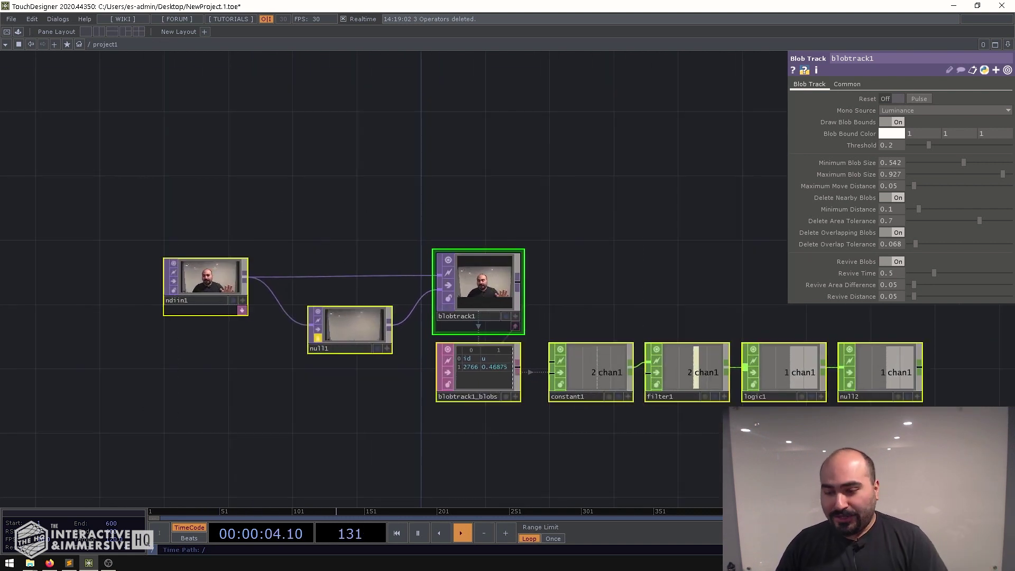
{"action": "key", "text": "Delete"}
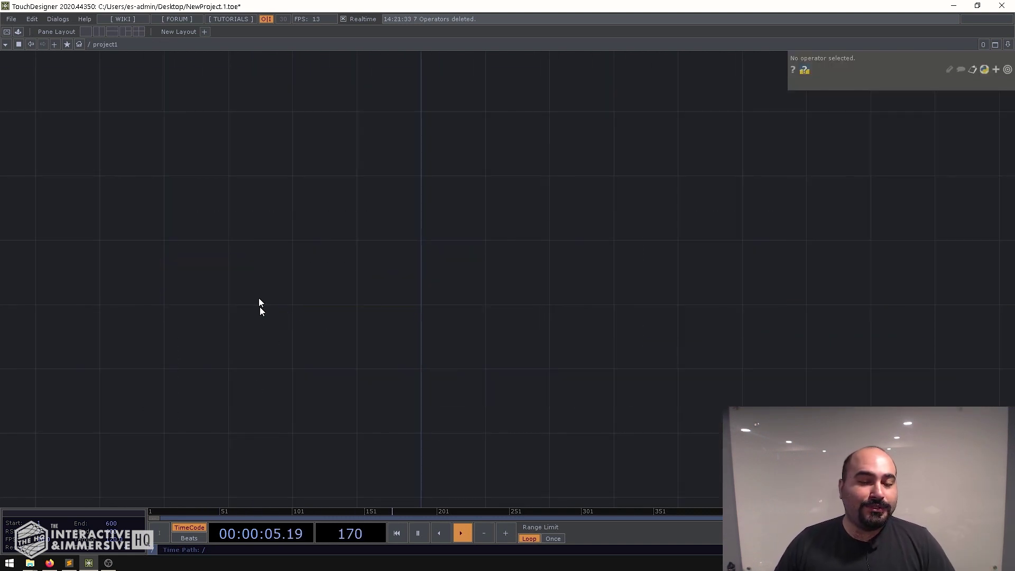
Add an NDI In TOP to the empty network.
{"action": "key", "text": "Tab"}
{"action": "type", "text": "ndi"}
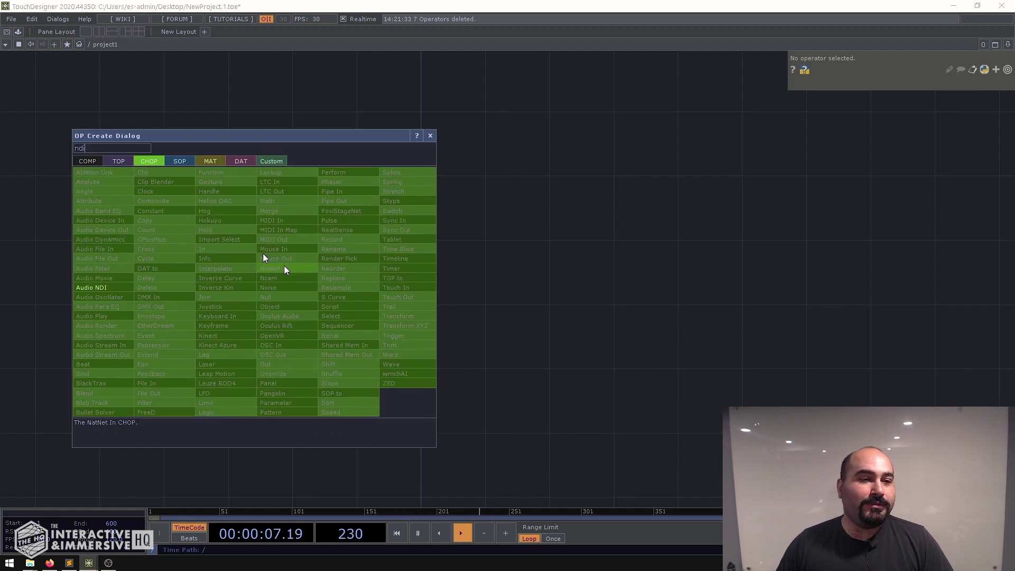
{"action": "left_click", "coordinate": [111, 161]}
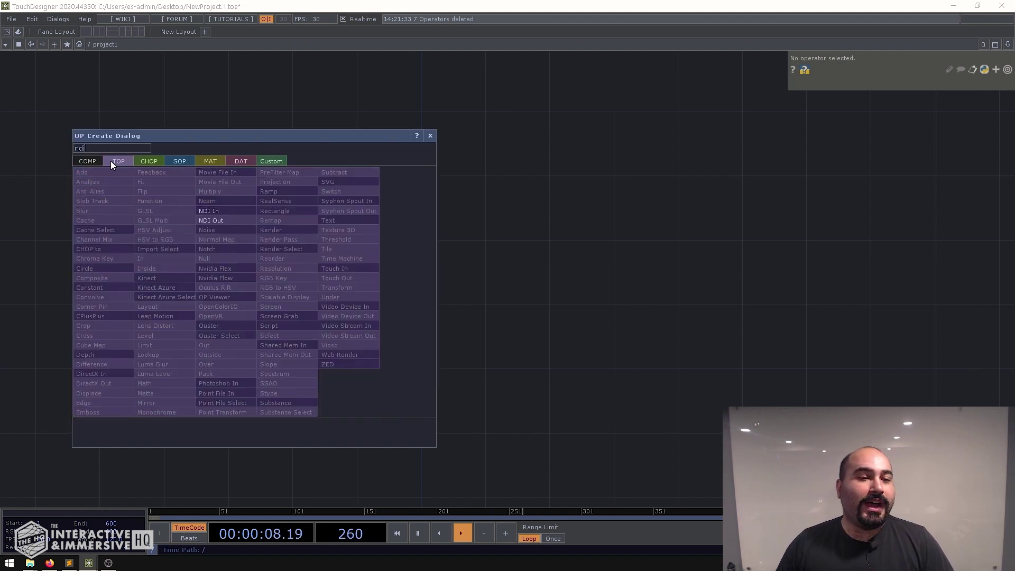
{"action": "left_click", "coordinate": [220, 210]}
{"action": "left_click", "coordinate": [338, 279]}
{"action": "scroll", "coordinate": [341, 264], "scroll_direction": "up", "scroll_amount": 2}
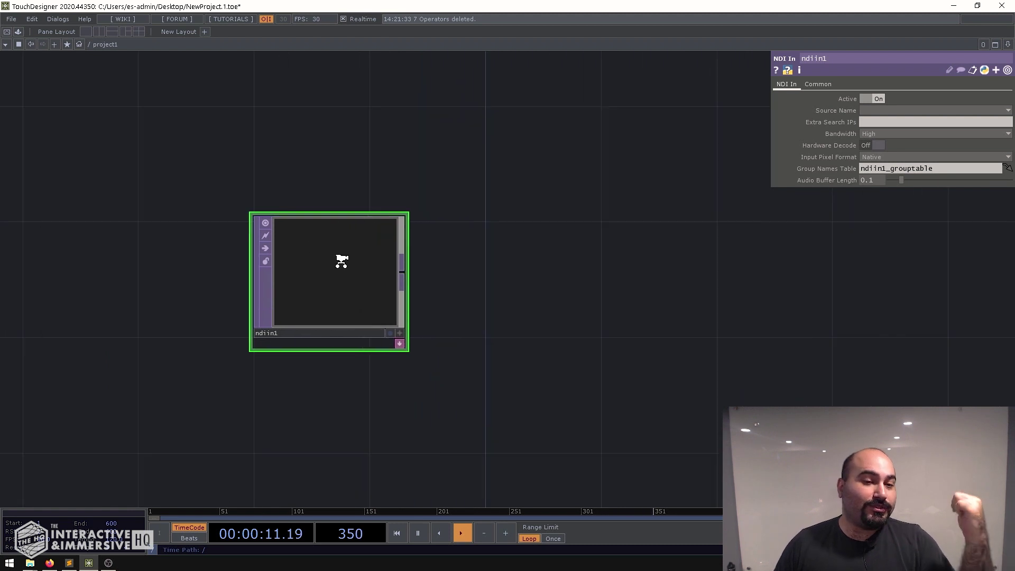
{"action": "scroll", "coordinate": [342, 265], "scroll_direction": "up", "scroll_amount": 2}
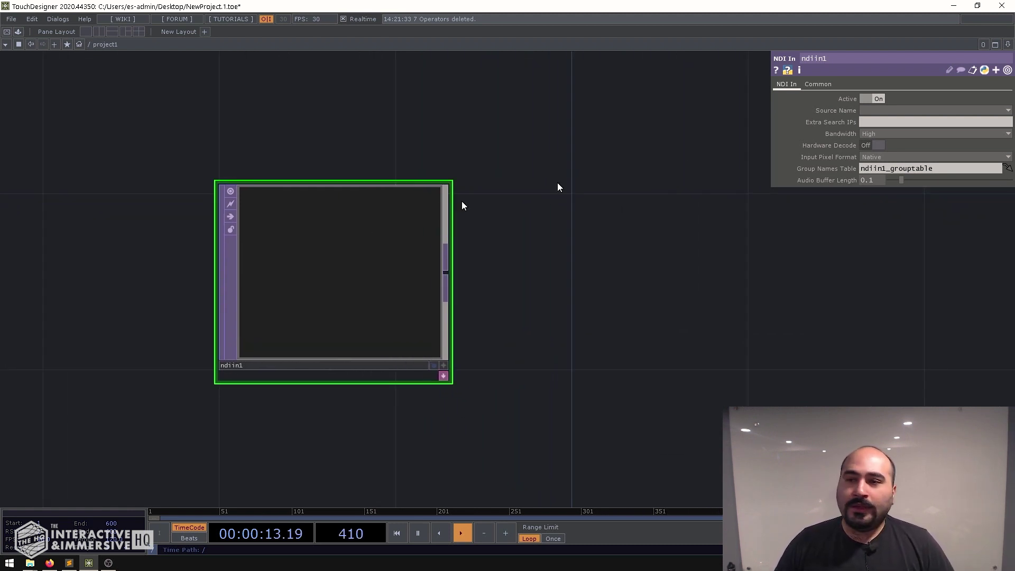
Set the NDI In source to the desktop's Dedicated NDI Output stream.
{"action": "left_click", "coordinate": [867, 110]}
{"action": "left_click", "coordinate": [886, 119]}
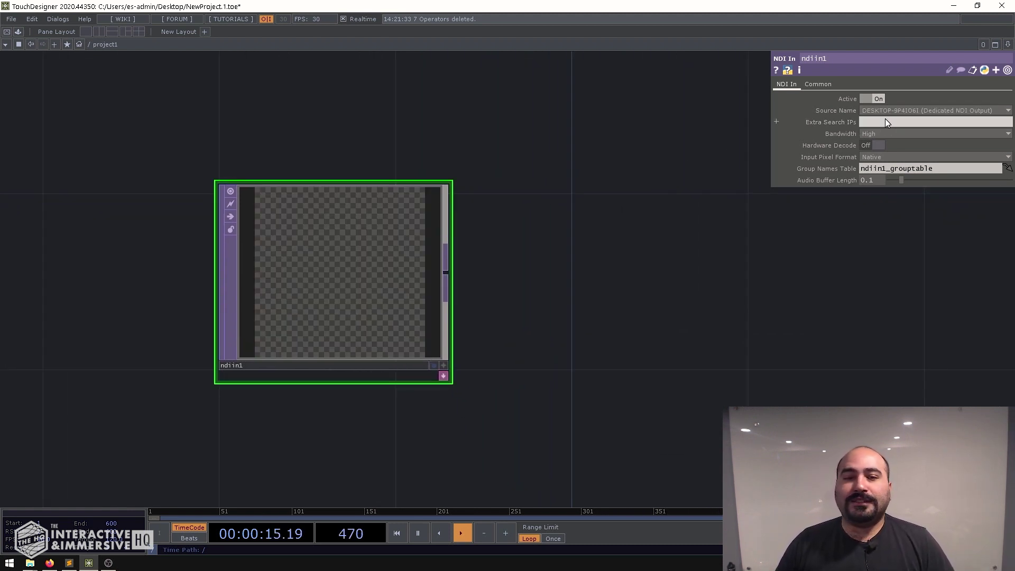
{"action": "scroll", "coordinate": [350, 275], "scroll_direction": "up", "scroll_amount": 2}
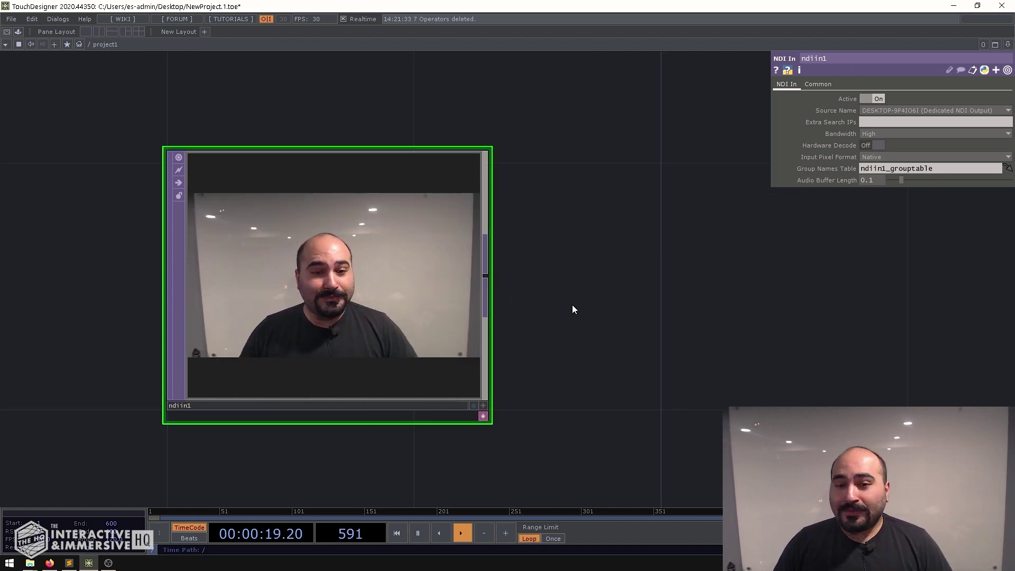
Add a Blob Track TOP to the right of the NDI In operator.
{"action": "left_click_drag", "start_coordinate": [557, 300], "coordinate": [419, 290]}
{"action": "scroll", "coordinate": [413, 313], "scroll_direction": "down", "scroll_amount": 2}
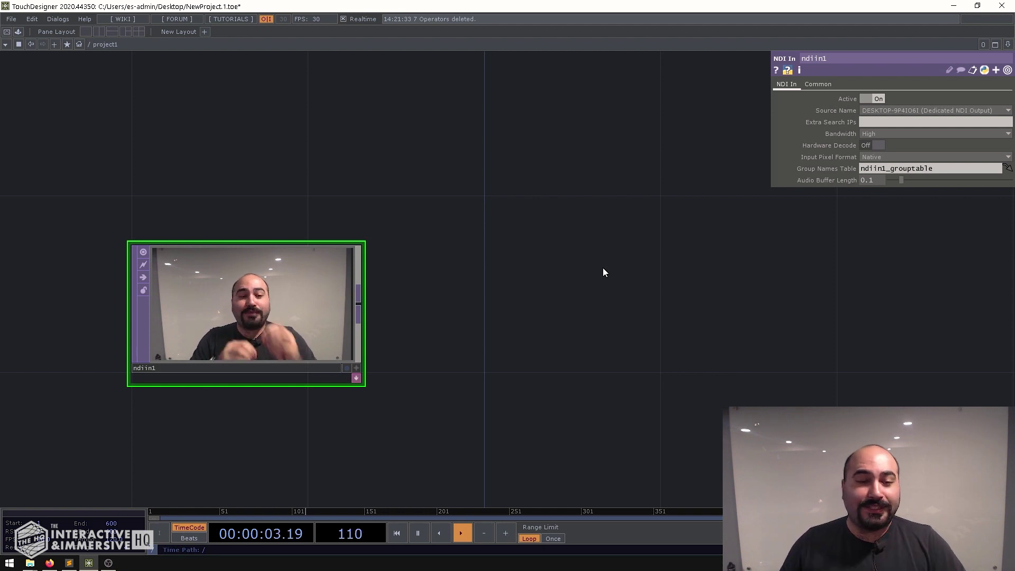
{"action": "key", "text": "Tab"}
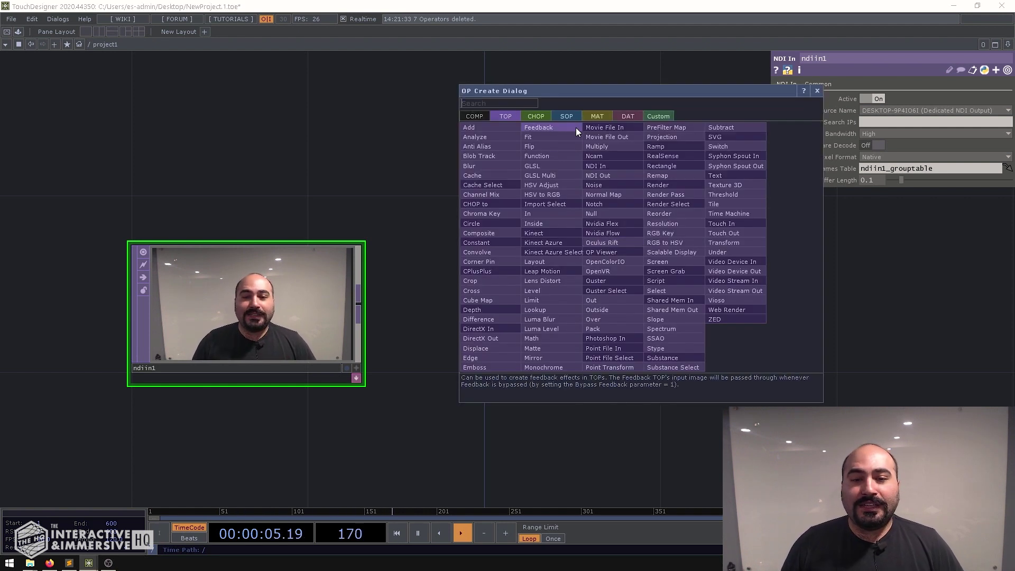
{"action": "left_click", "coordinate": [489, 156]}
{"action": "left_click", "coordinate": [709, 287]}
{"action": "key", "text": "shift+h"}
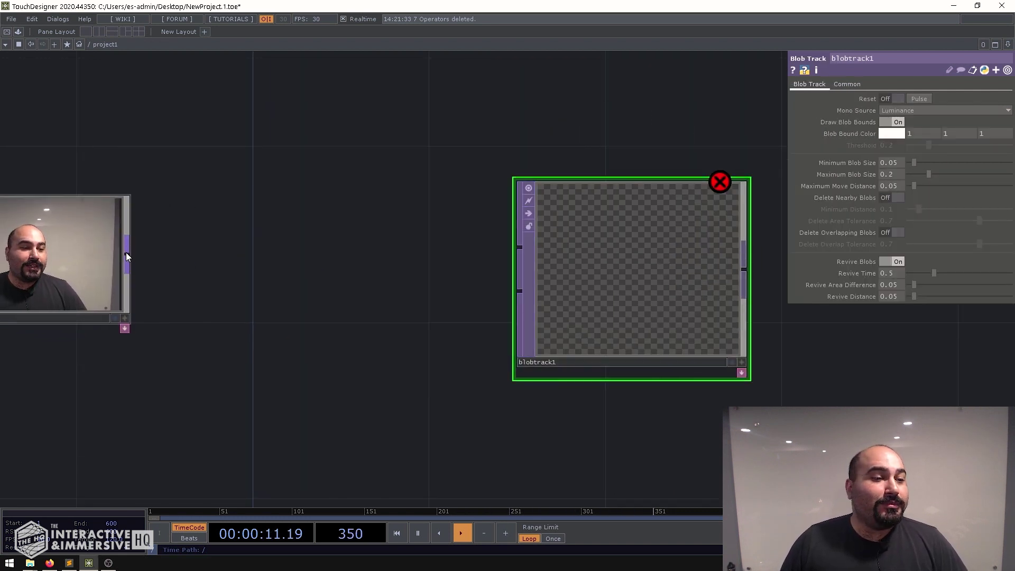
Connect the NDI In output to Blob Track's first input and switch off the Blob Track node's viewer.
{"action": "left_click_drag", "start_coordinate": [126, 254], "coordinate": [520, 248]}
{"action": "scroll", "coordinate": [703, 259], "scroll_direction": "up", "scroll_amount": 2}
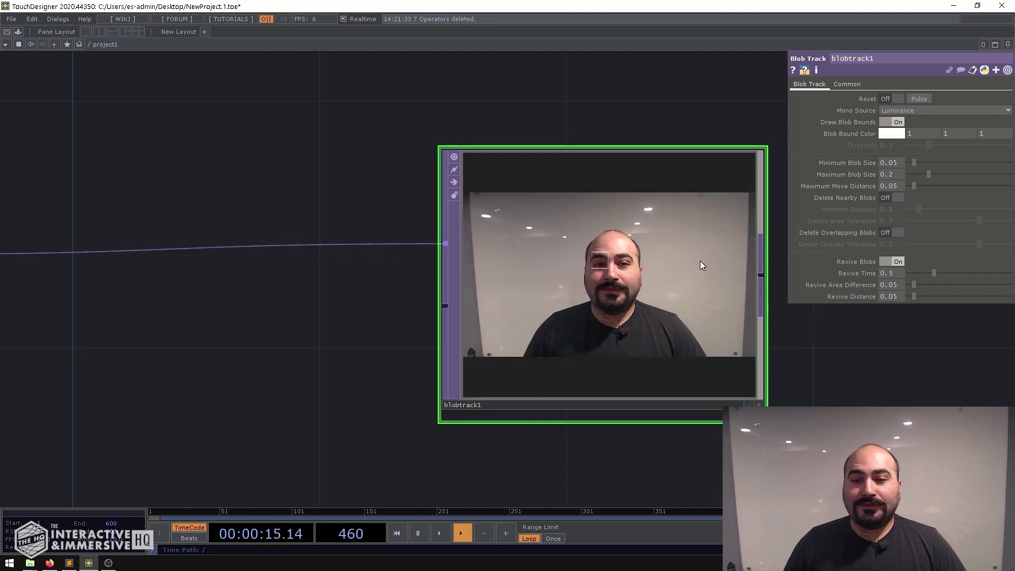
{"action": "left_click", "coordinate": [454, 158]}
{"action": "scroll", "coordinate": [568, 211], "scroll_direction": "down", "scroll_amount": 2}
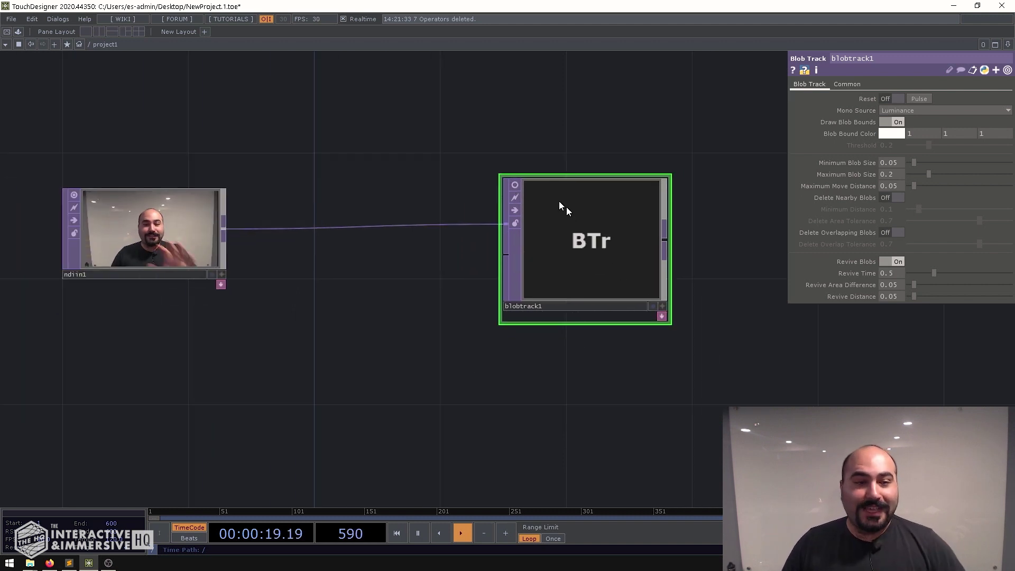
Add a Null TOP between the two operators, feed it from NDI In, and lock it on an empty-background frame.
{"action": "left_click_drag", "start_coordinate": [460, 294], "coordinate": [477, 316]}
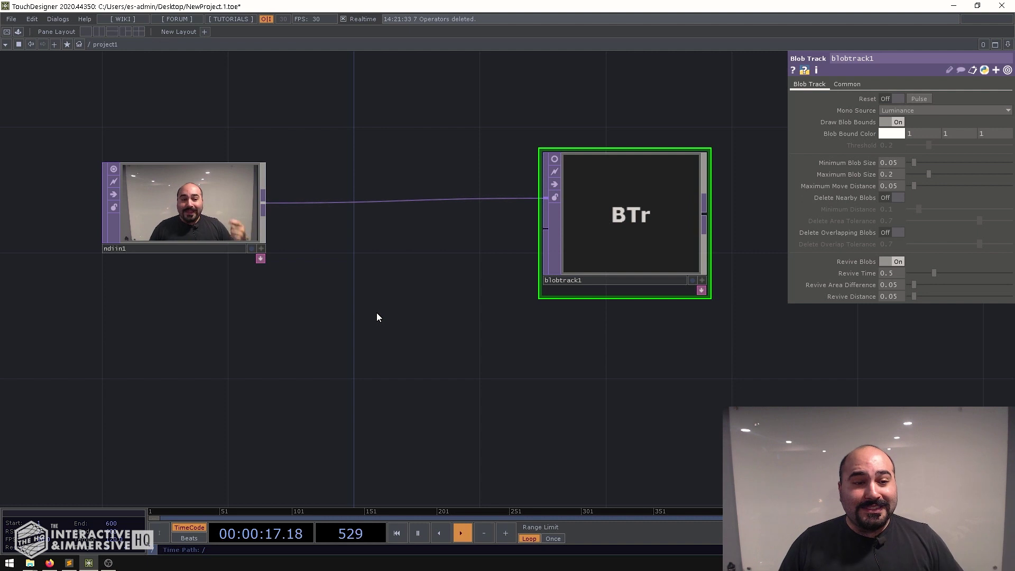
{"action": "key", "text": "Tab"}
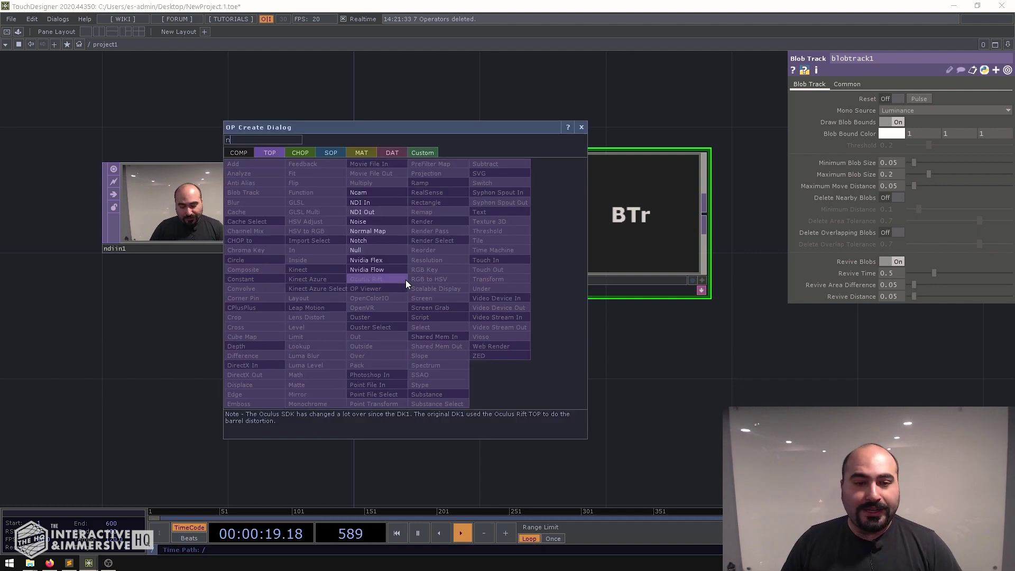
{"action": "type", "text": "nu"}
{"action": "left_click", "coordinate": [385, 252]}
{"action": "left_click", "coordinate": [404, 282]}
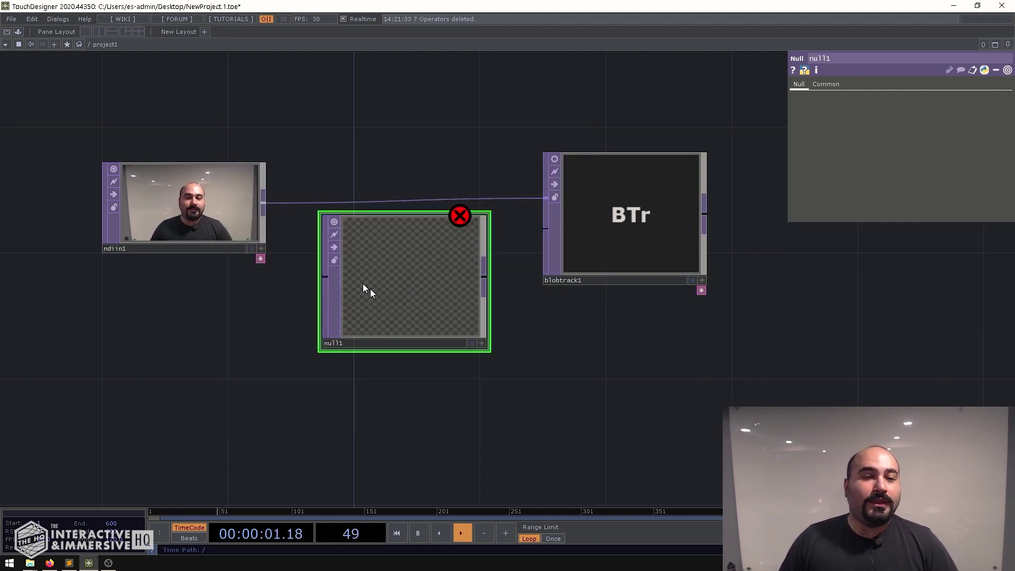
{"action": "left_click_drag", "start_coordinate": [265, 204], "coordinate": [321, 276]}
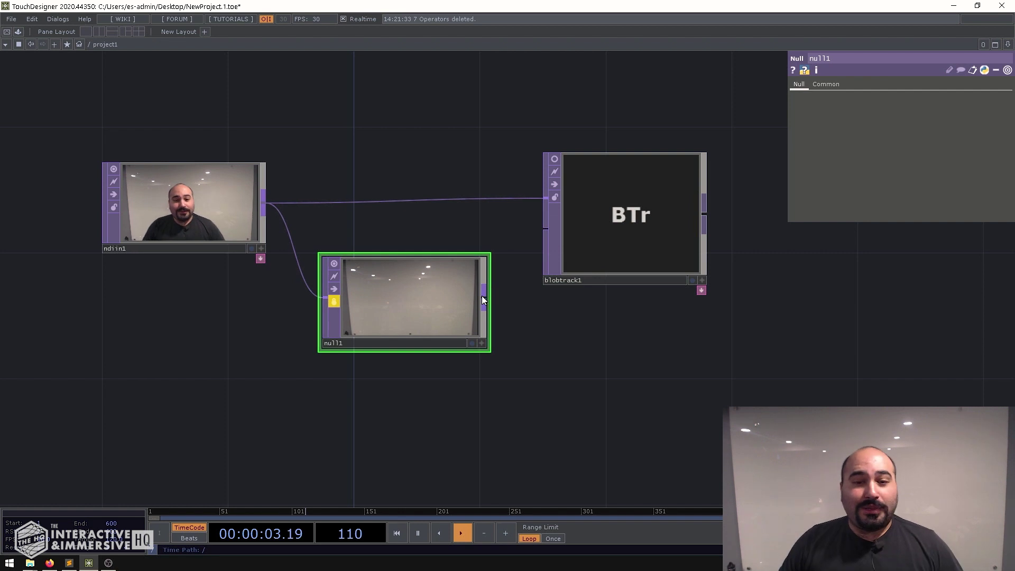
Connect the locked Null to Blob Track's second input and switch the Blob Track viewer back on.
{"action": "left_click_drag", "start_coordinate": [482, 299], "coordinate": [546, 230]}
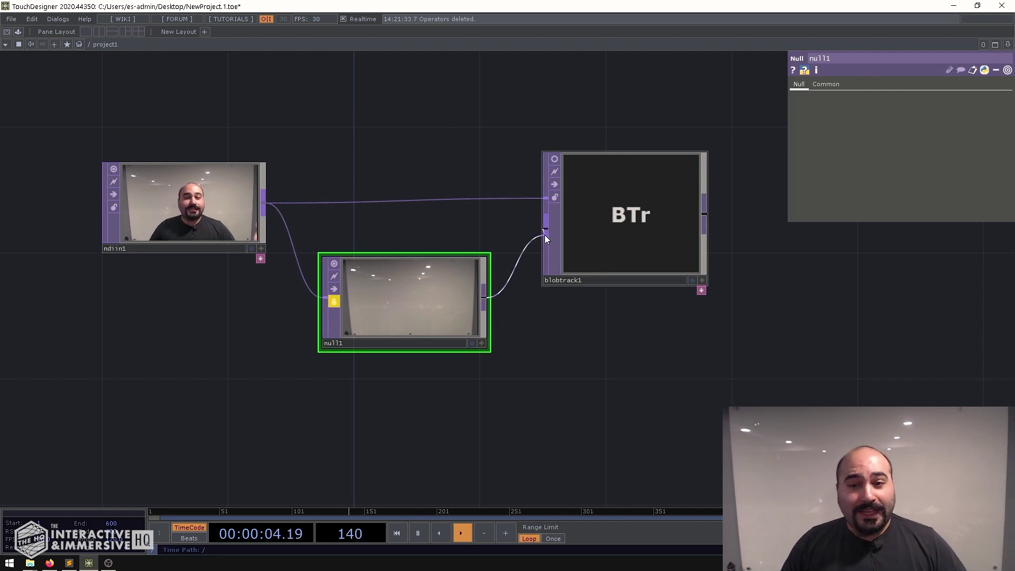
{"action": "left_click", "coordinate": [554, 160]}
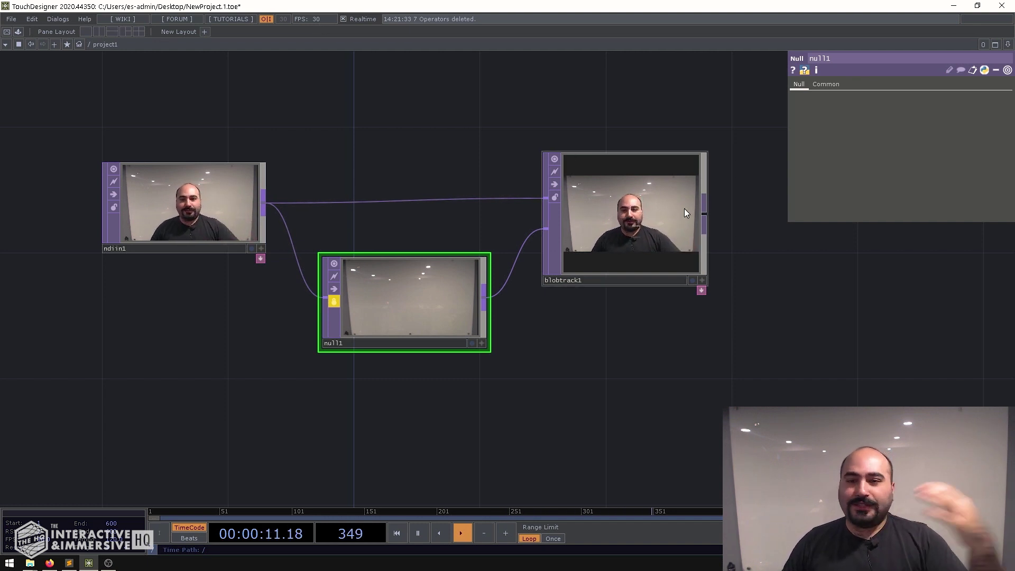
Enable deletion of overlapping and nearby blobs on Blob Track, with Delete Overlap Tolerance at 0.065.
{"action": "left_click", "coordinate": [646, 228]}
{"action": "scroll", "coordinate": [641, 213], "scroll_direction": "up", "scroll_amount": 5}
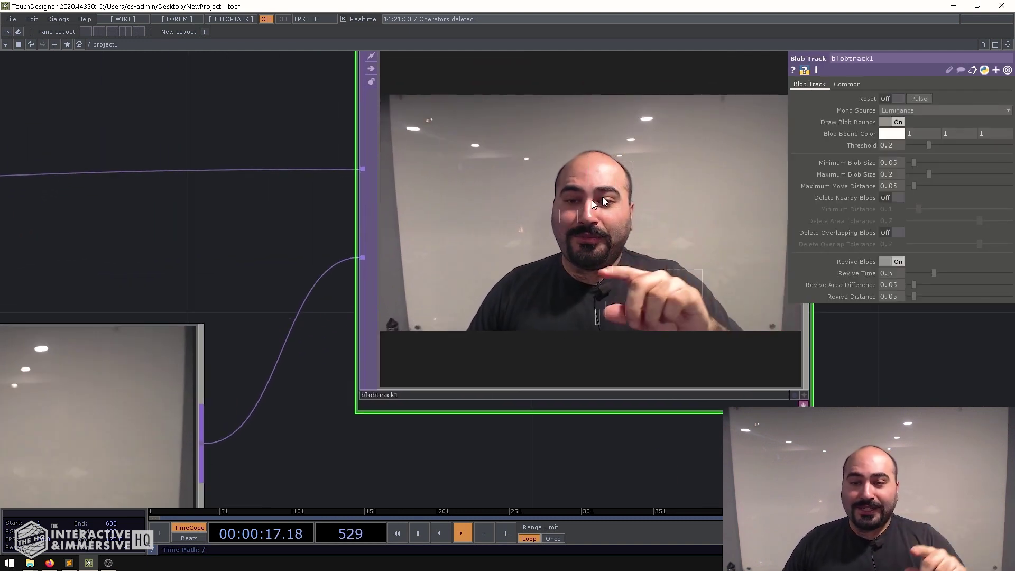
{"action": "scroll", "coordinate": [608, 278], "scroll_direction": "down", "scroll_amount": 3}
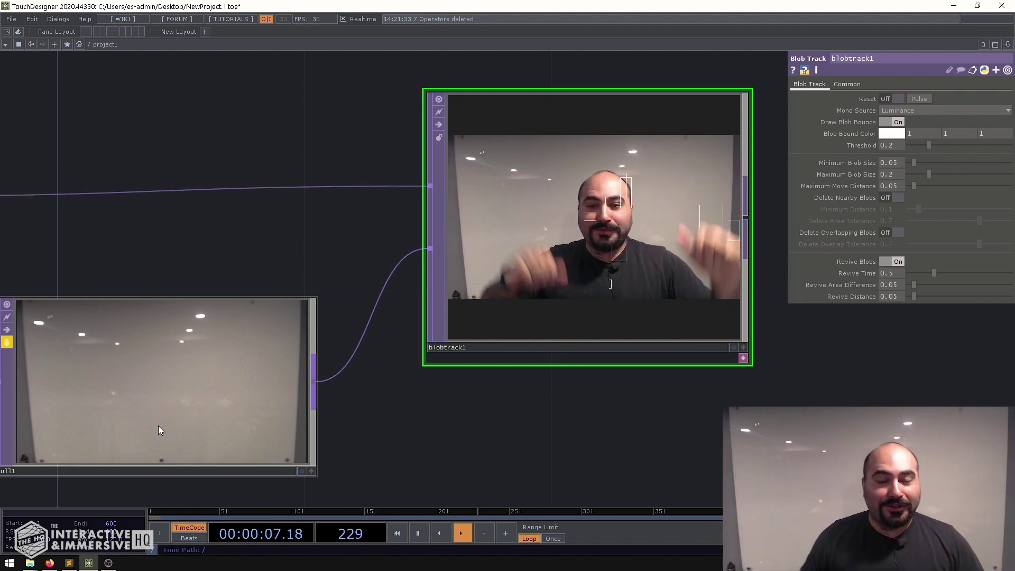
{"action": "scroll", "coordinate": [143, 452], "scroll_direction": "down", "scroll_amount": 3}
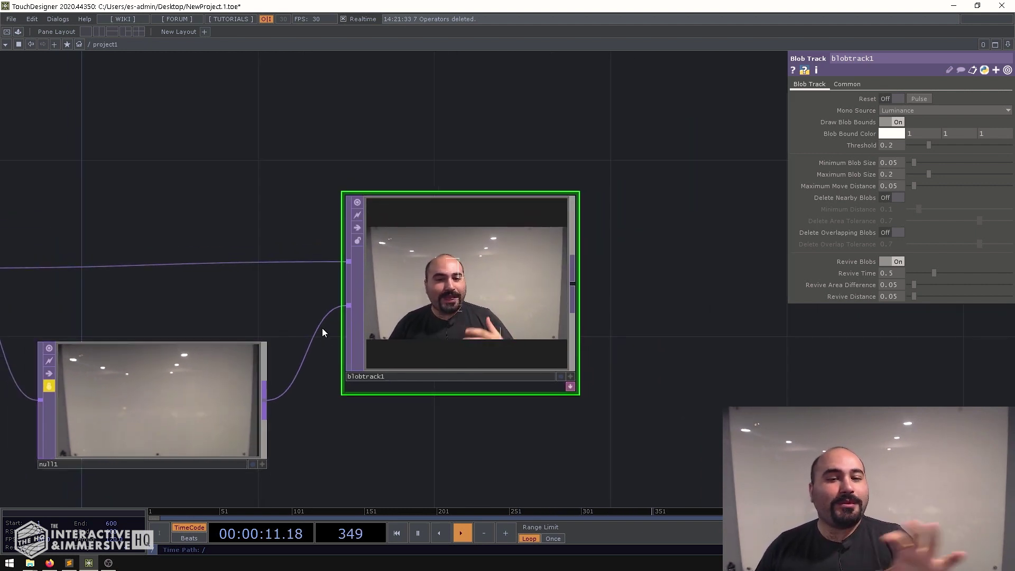
{"action": "scroll", "coordinate": [449, 278], "scroll_direction": "up", "scroll_amount": 2}
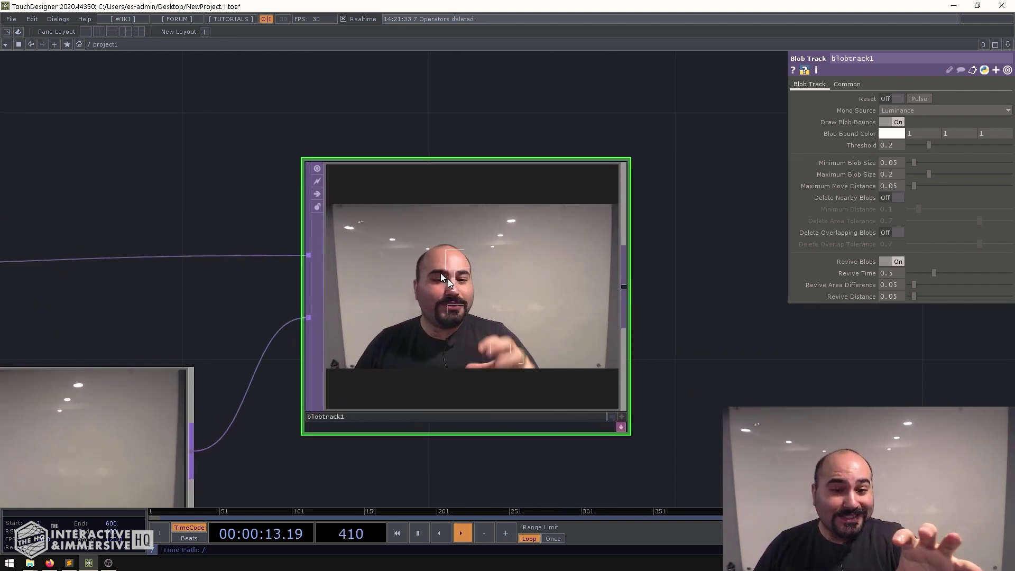
{"action": "scroll", "coordinate": [455, 310], "scroll_direction": "up", "scroll_amount": 2}
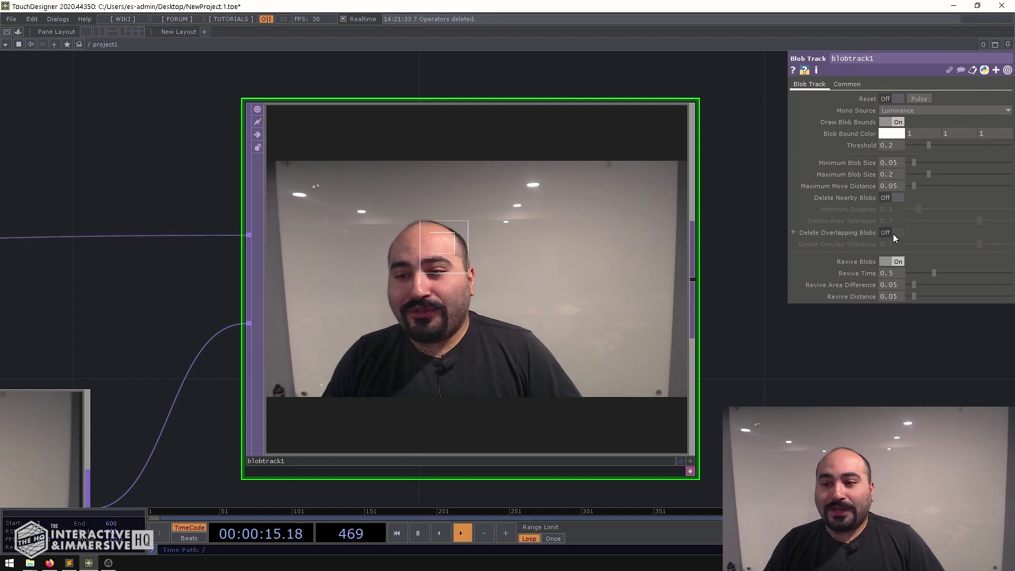
{"action": "left_click", "coordinate": [893, 234]}
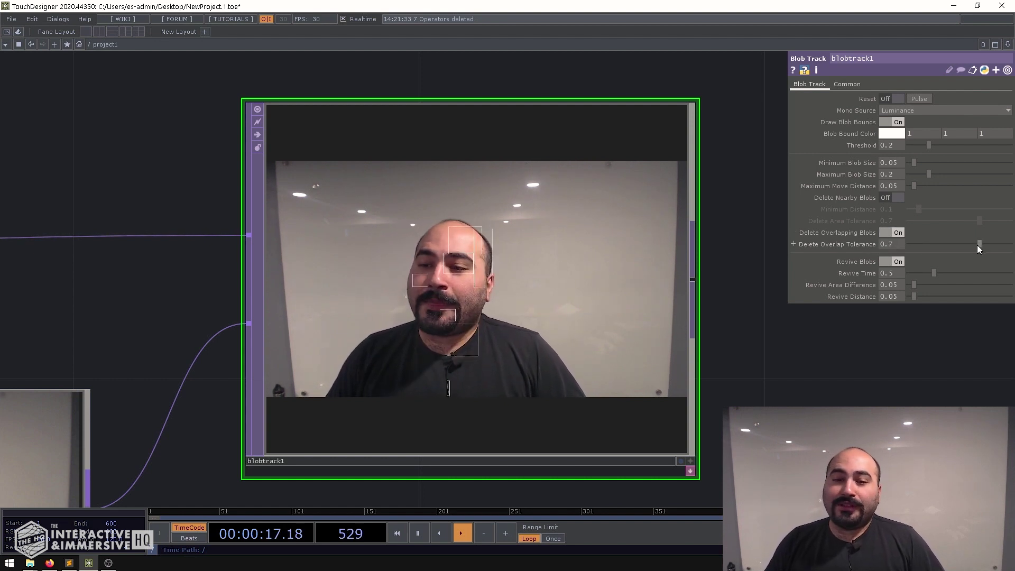
{"action": "left_click_drag", "start_coordinate": [978, 246], "coordinate": [915, 248]}
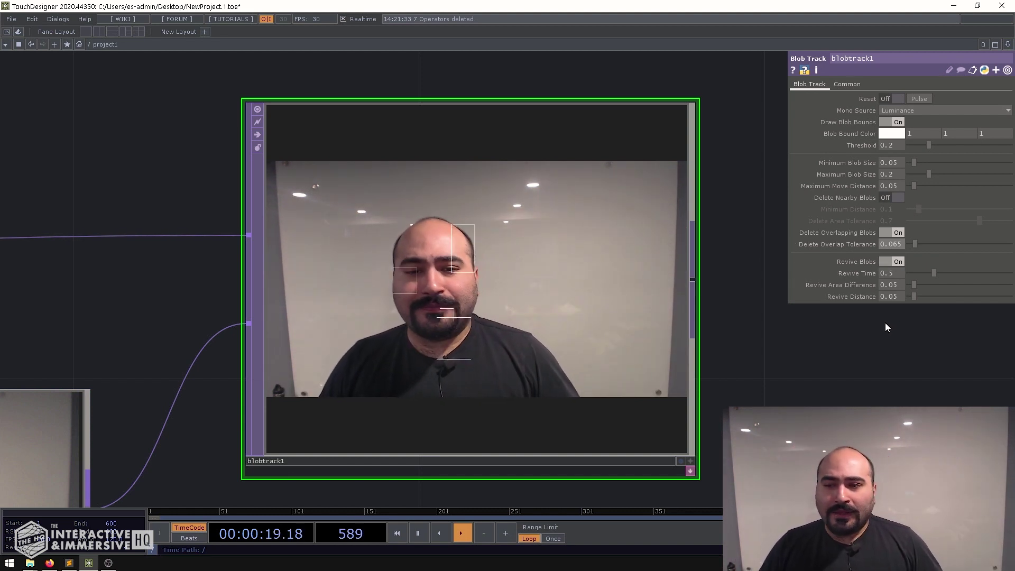
{"action": "left_click", "coordinate": [890, 198]}
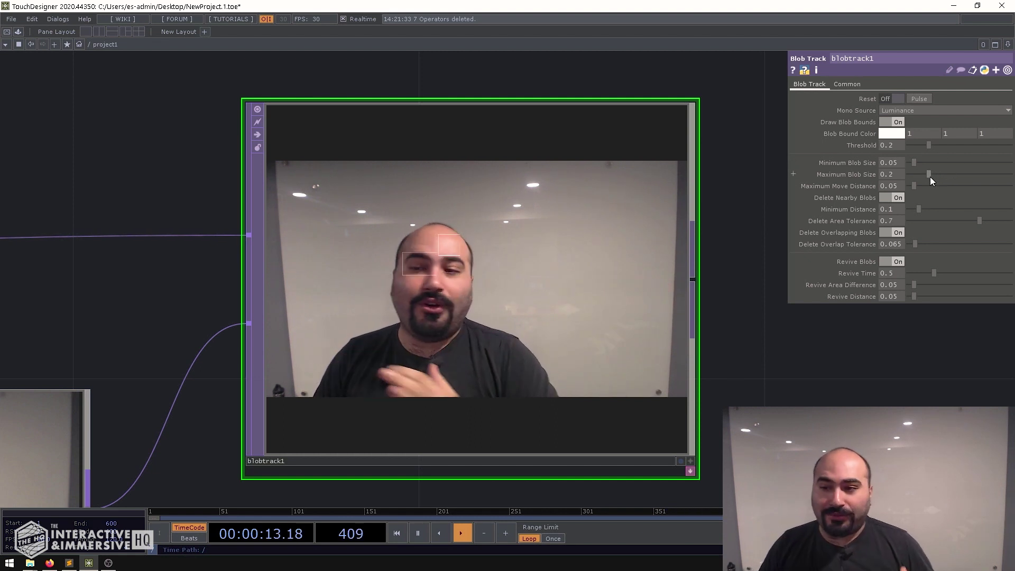
Set Blob Track's Maximum Blob Size to 0.924 and tune its Minimum Blob Size to 0.612.
{"action": "left_click_drag", "start_coordinate": [931, 173], "coordinate": [1004, 175]}
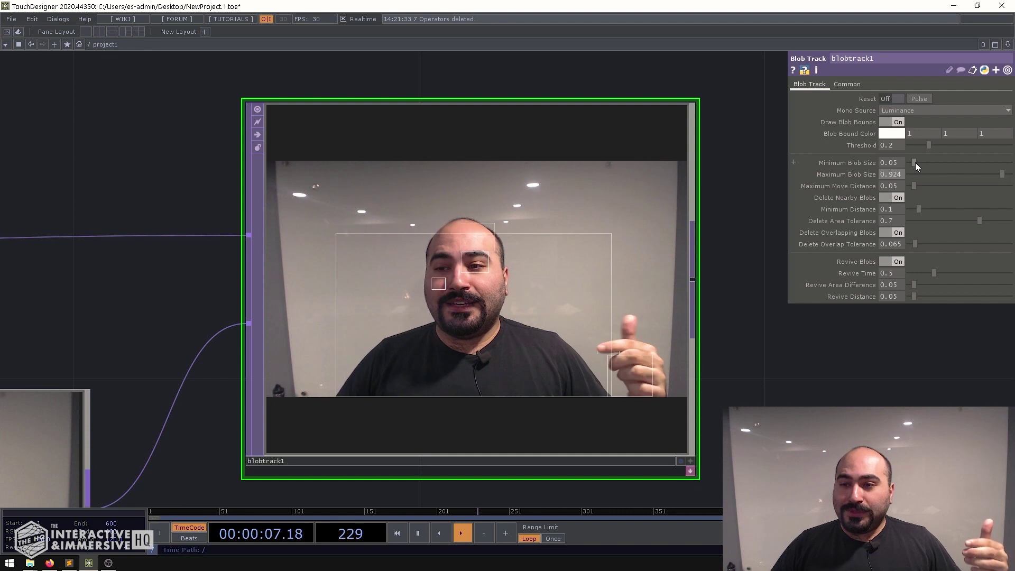
{"action": "left_click_drag", "start_coordinate": [916, 163], "coordinate": [976, 160]}
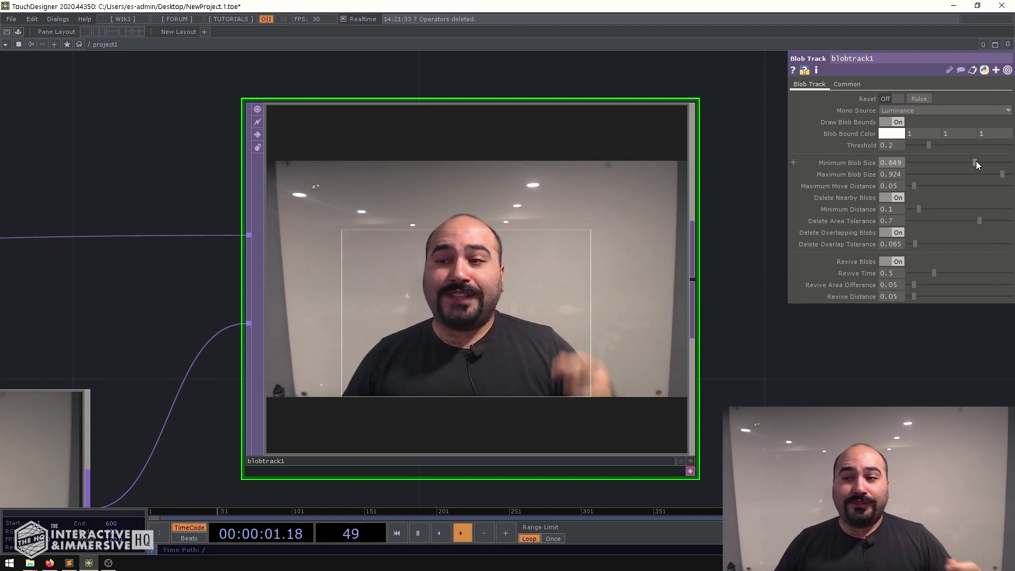
{"action": "left_click_drag", "start_coordinate": [982, 164], "coordinate": [986, 166]}
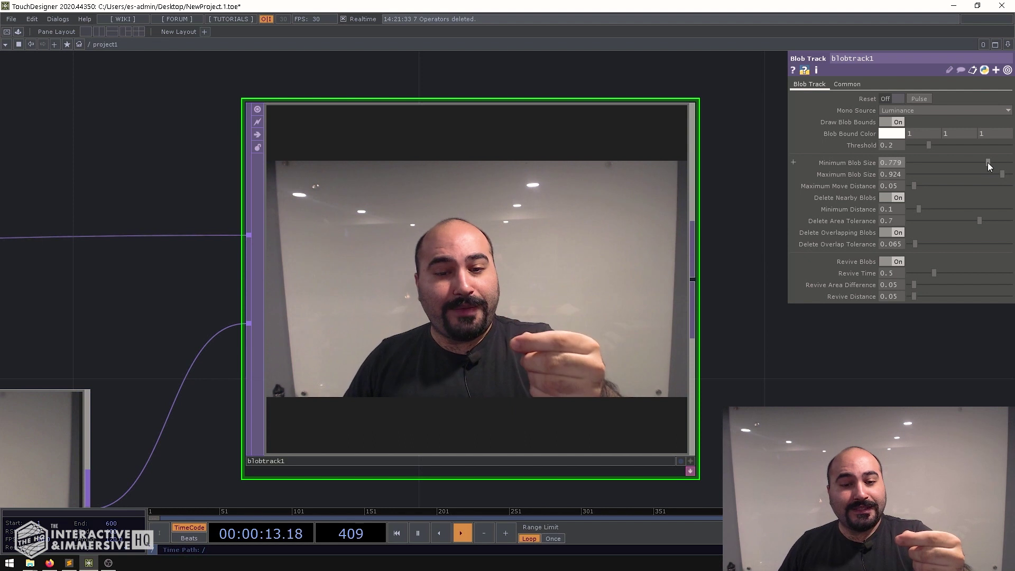
{"action": "left_click_drag", "start_coordinate": [988, 163], "coordinate": [981, 166]}
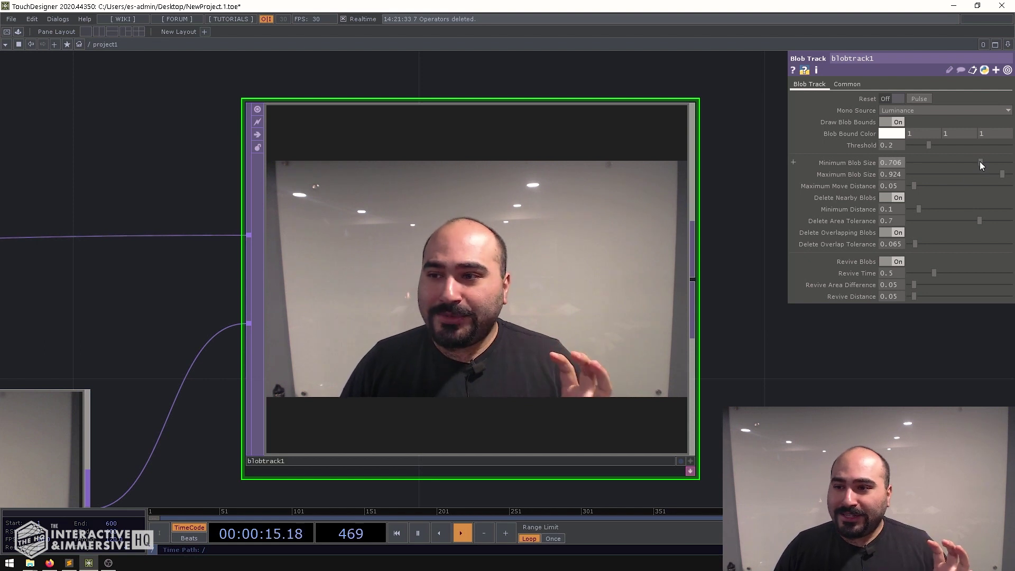
{"action": "left_click_drag", "start_coordinate": [980, 160], "coordinate": [975, 164]}
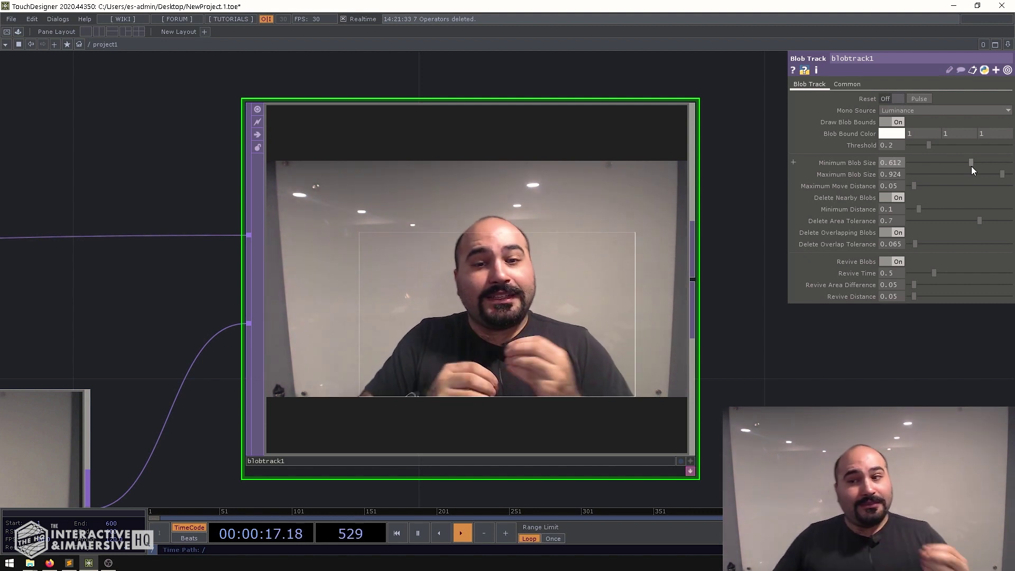
Expand Blob Track's docked blobs table below the operator to show the tracked blob data.
{"action": "scroll", "coordinate": [630, 272], "scroll_direction": "down", "scroll_amount": 4}
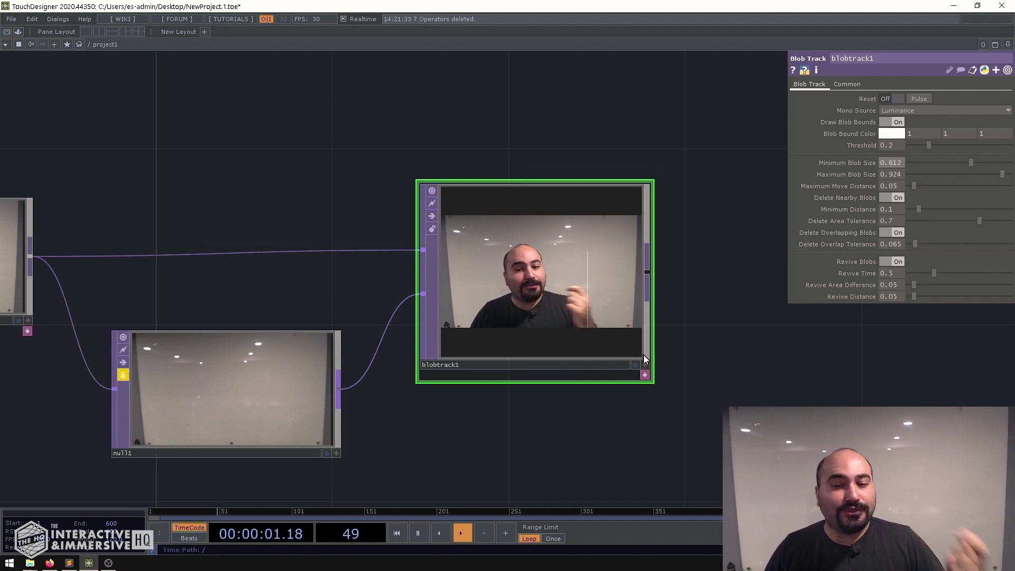
{"action": "left_click_drag", "start_coordinate": [751, 370], "coordinate": [632, 279]}
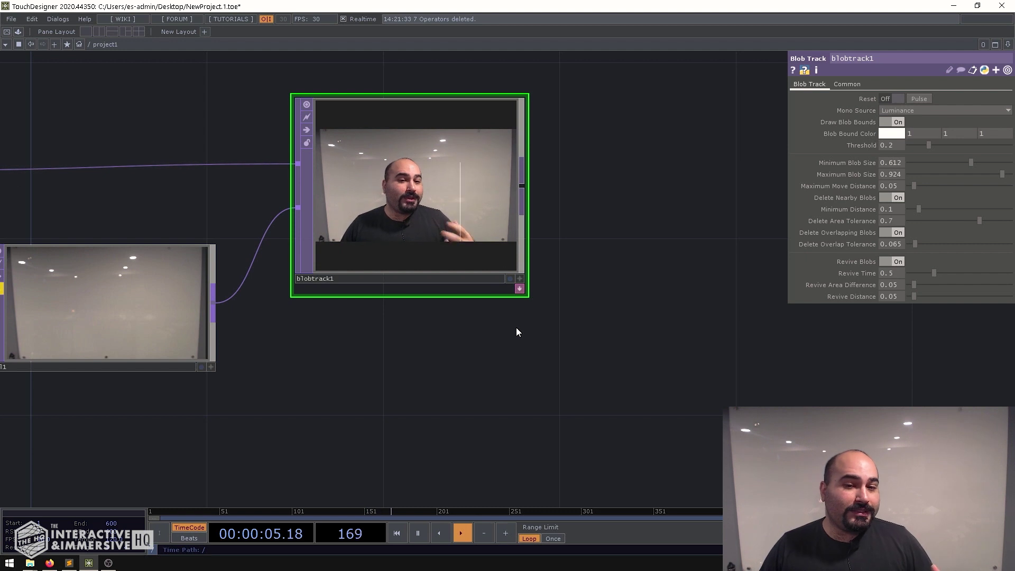
{"action": "left_click", "coordinate": [519, 289]}
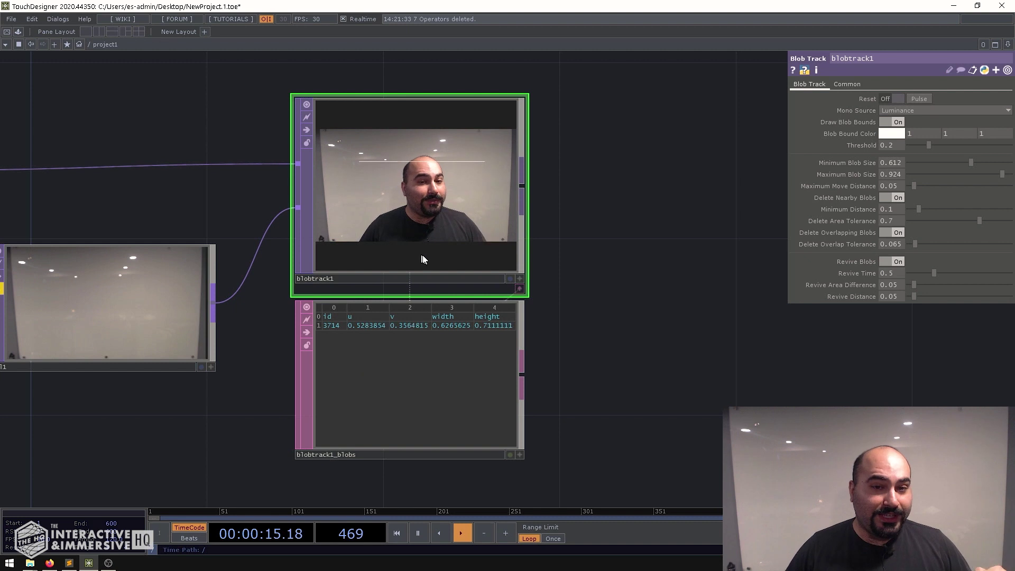
{"action": "scroll", "coordinate": [422, 254], "scroll_direction": "up", "scroll_amount": 2}
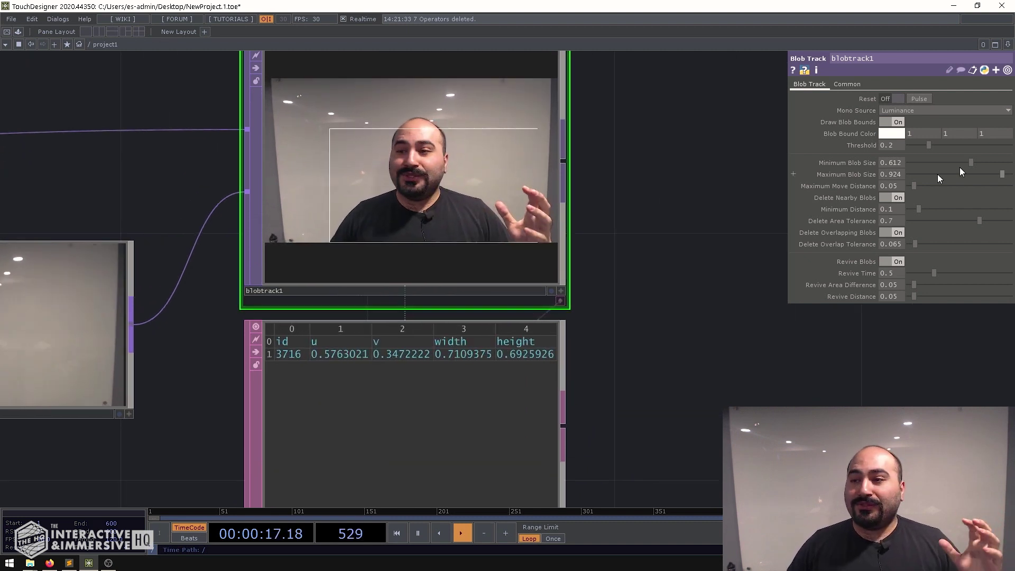
Test Blob Track's Minimum Blob Size at 0.076, and raise it again to 0.675.
{"action": "left_click_drag", "start_coordinate": [972, 161], "coordinate": [916, 164]}
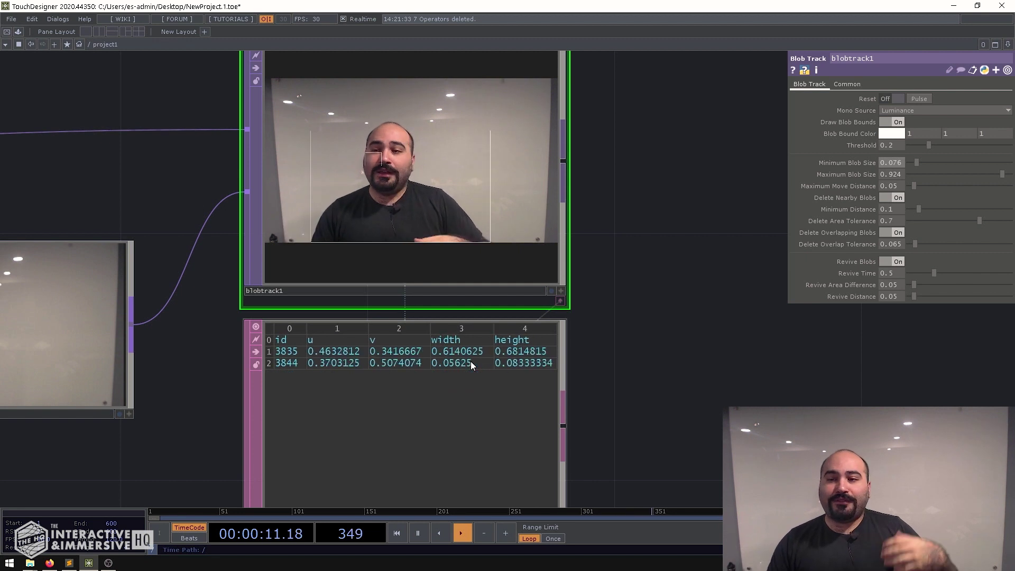
{"action": "left_click_drag", "start_coordinate": [920, 162], "coordinate": [983, 161]}
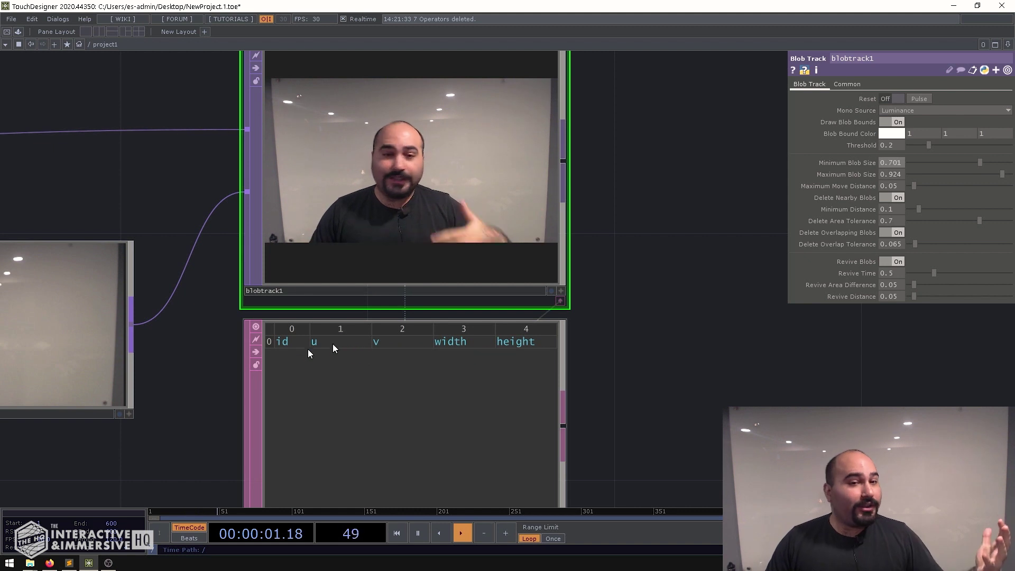
{"action": "left_click_drag", "start_coordinate": [978, 161], "coordinate": [978, 164]}
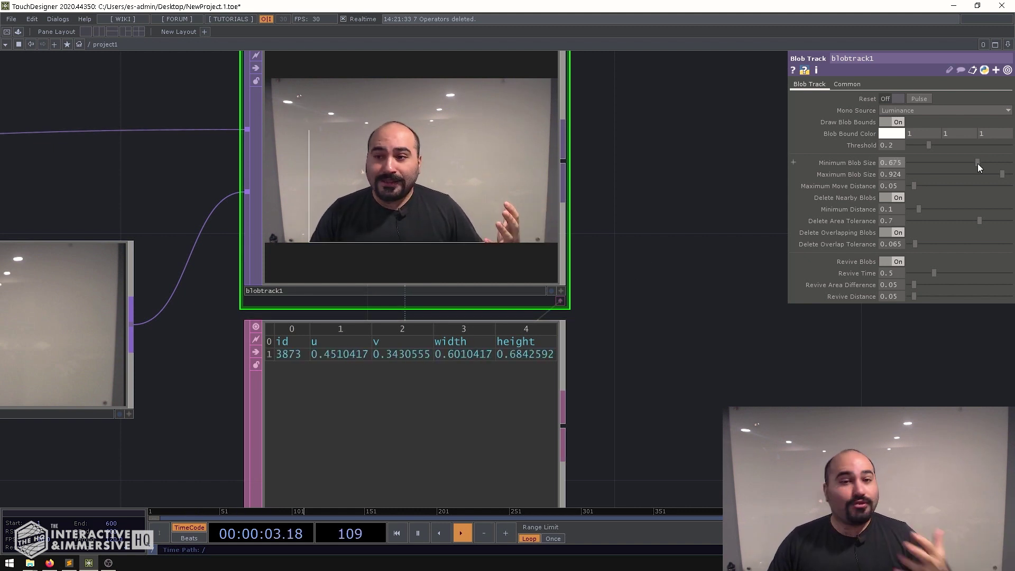
Add a Constant CHOP beside the blobs table and name its first channel detection.
{"action": "scroll", "coordinate": [483, 194], "scroll_direction": "down", "scroll_amount": 3}
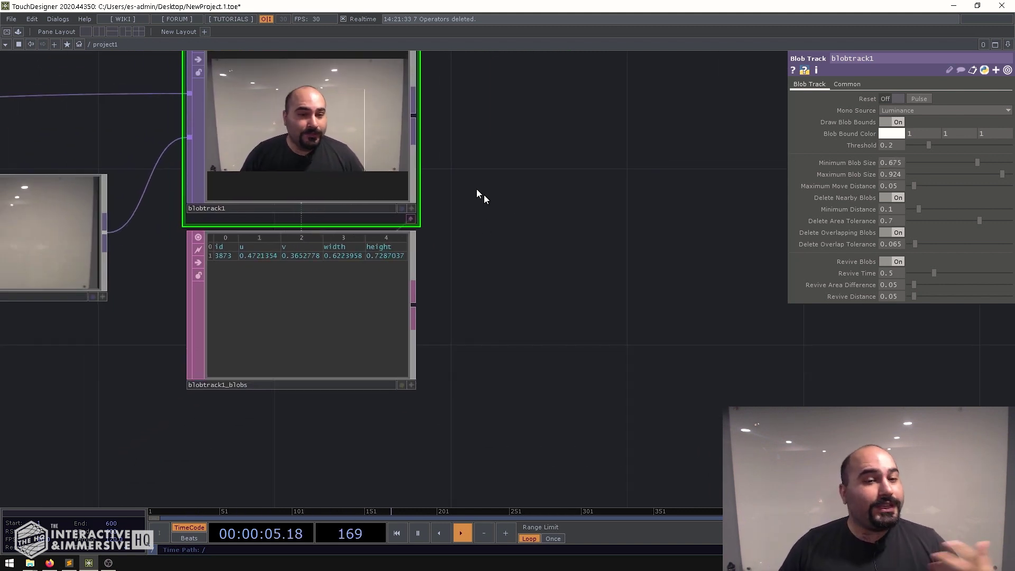
{"action": "key", "text": "Tab"}
{"action": "left_click", "coordinate": [463, 156]}
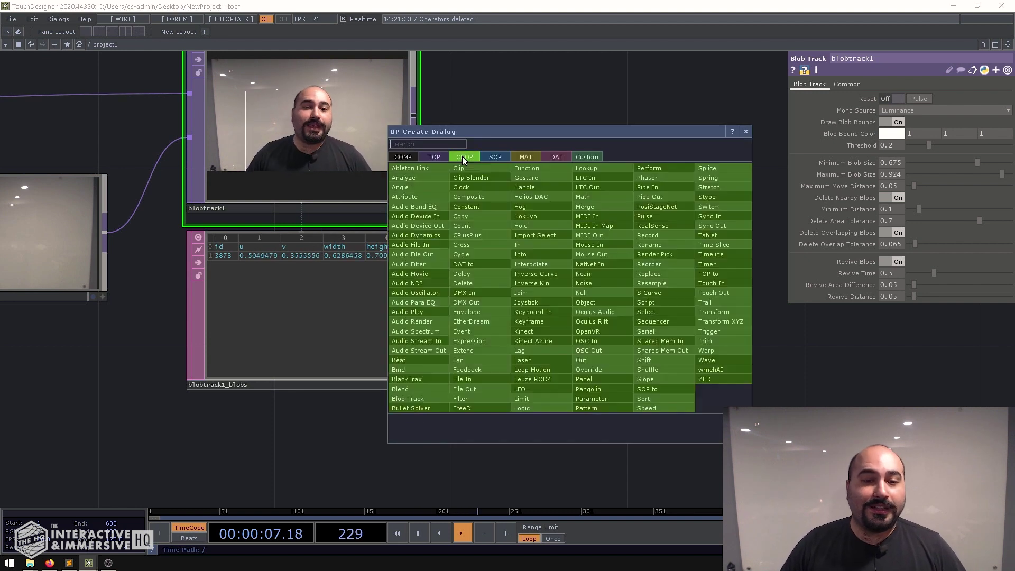
{"action": "type", "text": "c"}
{"action": "left_click", "coordinate": [477, 206]}
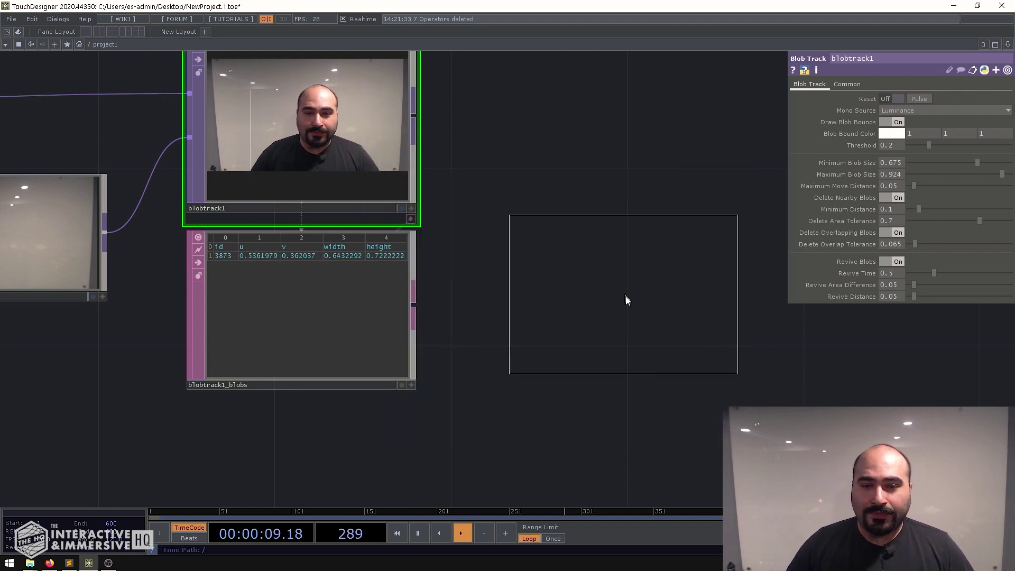
{"action": "left_click", "coordinate": [628, 306]}
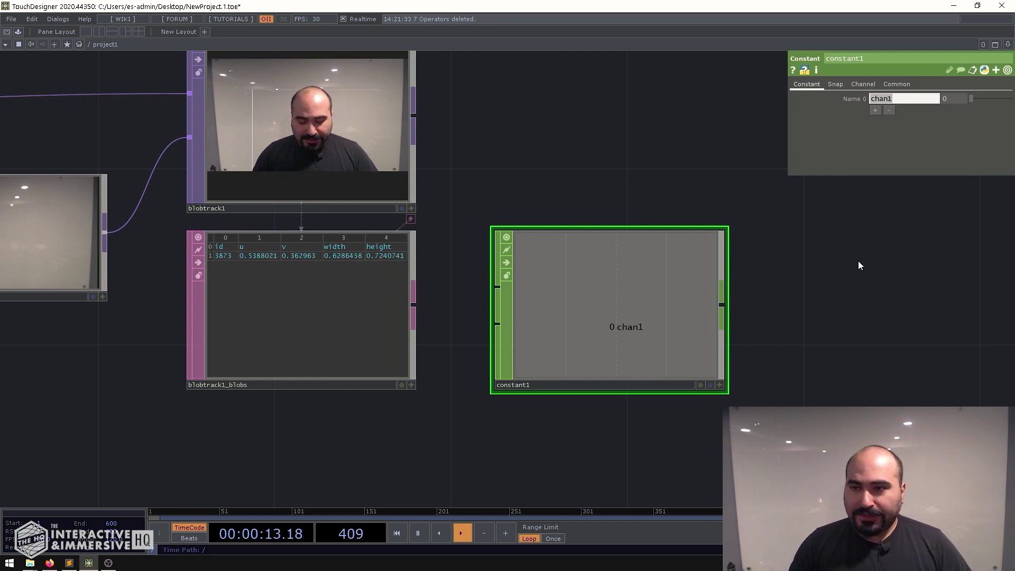
{"action": "type", "text": "detection"}
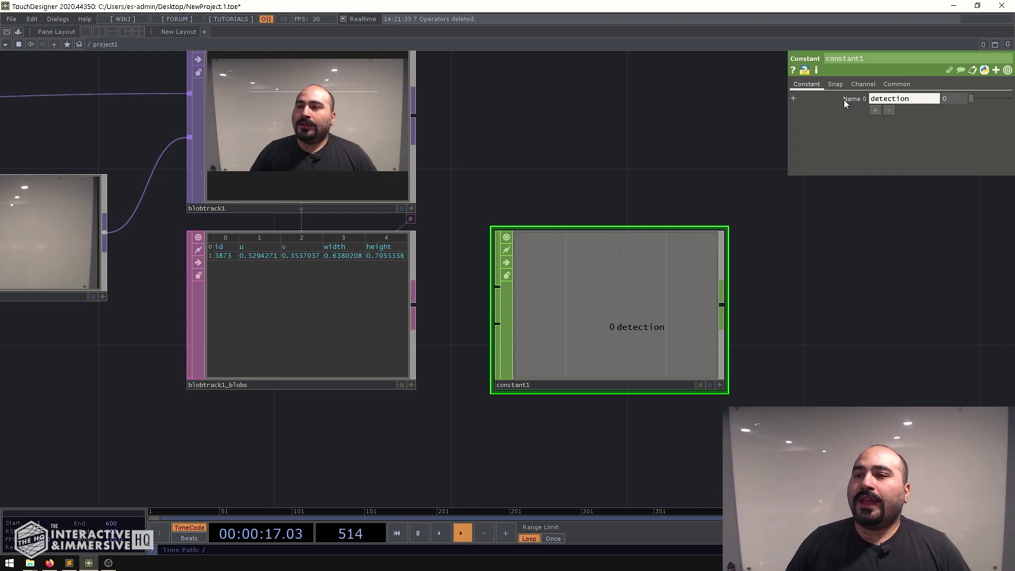
Set the detection channel's value to the expression op('blobtrack1_blobs').numRows.
{"action": "left_click", "coordinate": [844, 100]}
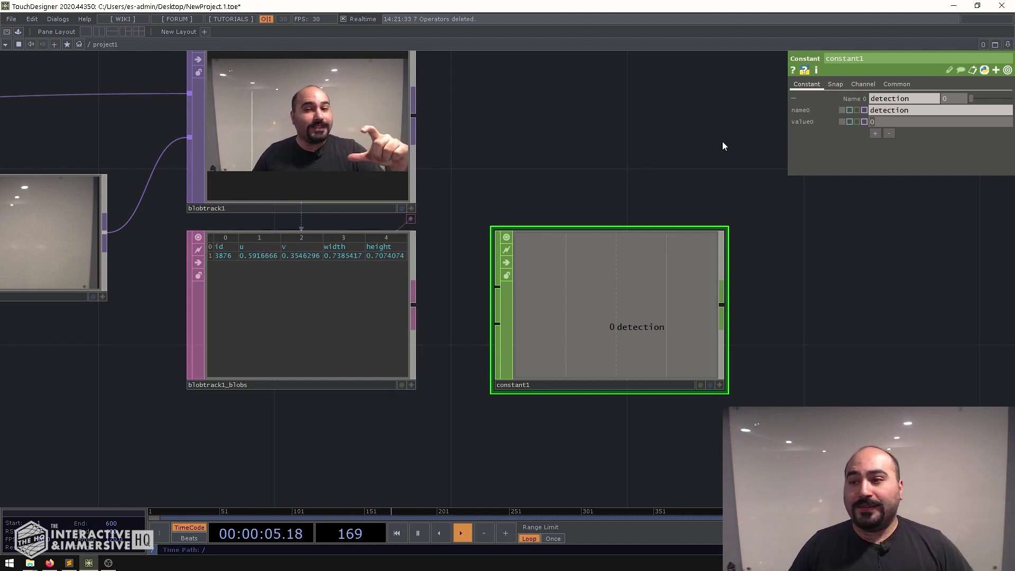
{"action": "type", "text": "op"}
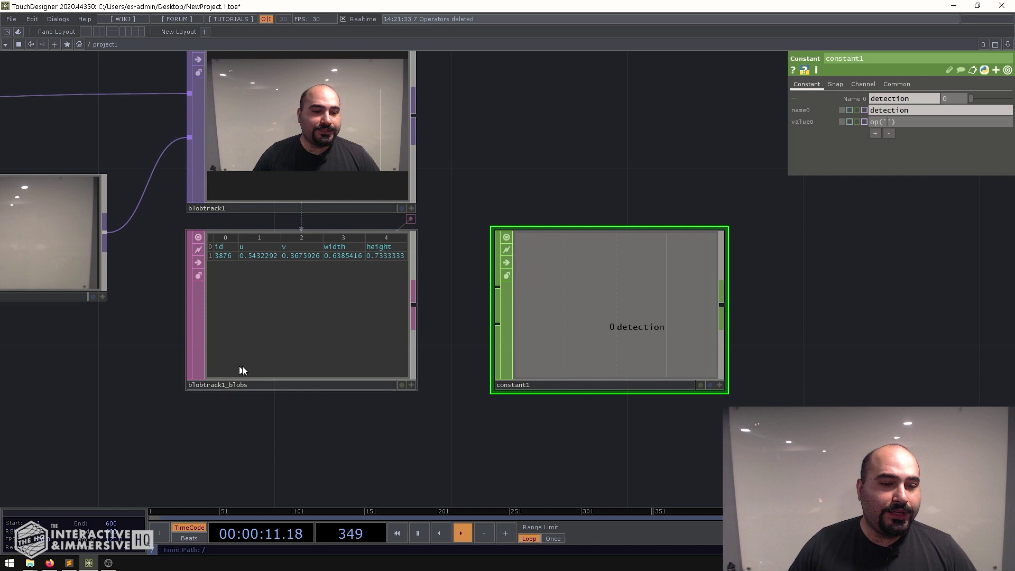
{"action": "type", "text": "('bl"}
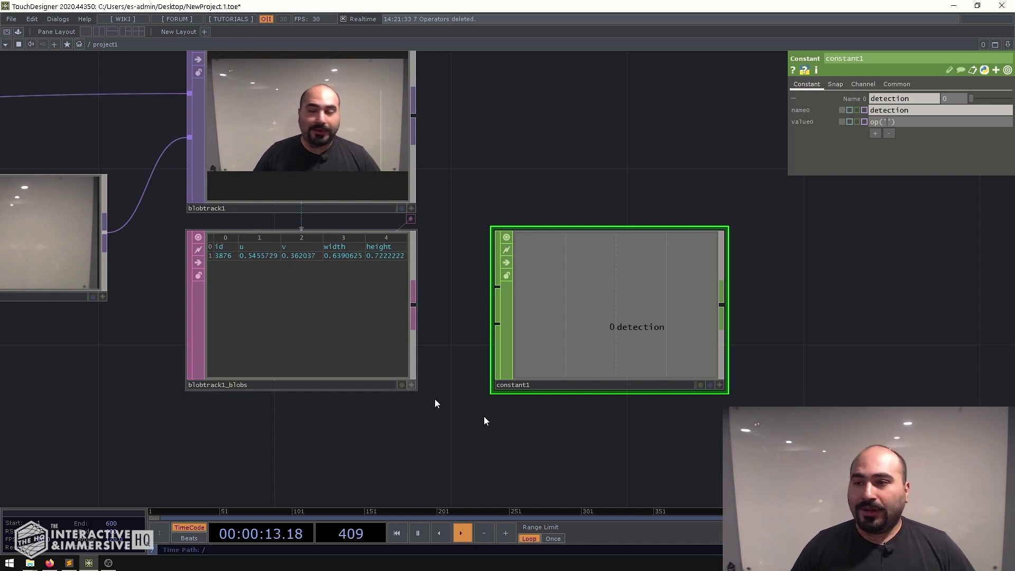
{"action": "type", "text": "obtrack1_bl"}
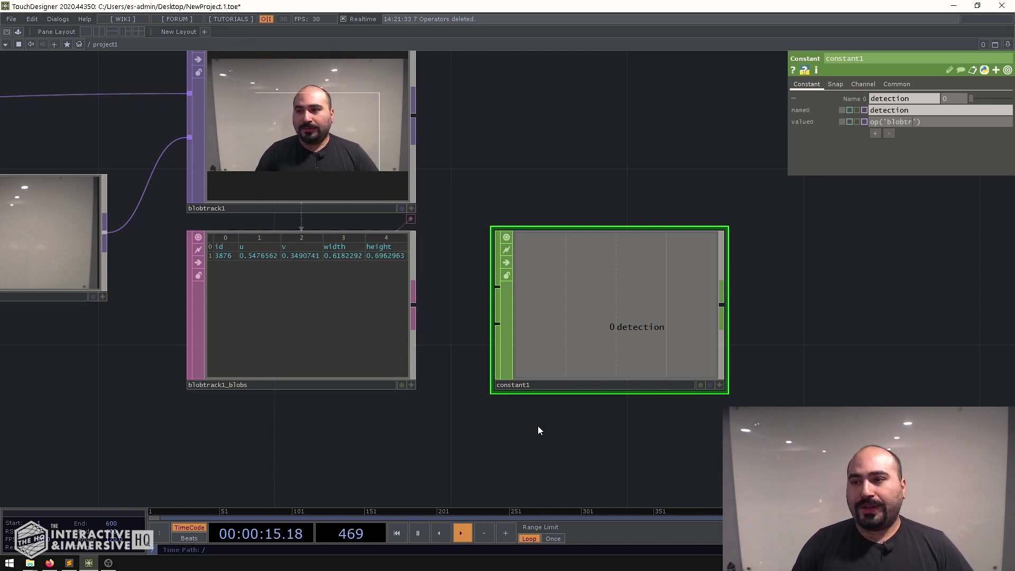
{"action": "type", "text": "obs"}
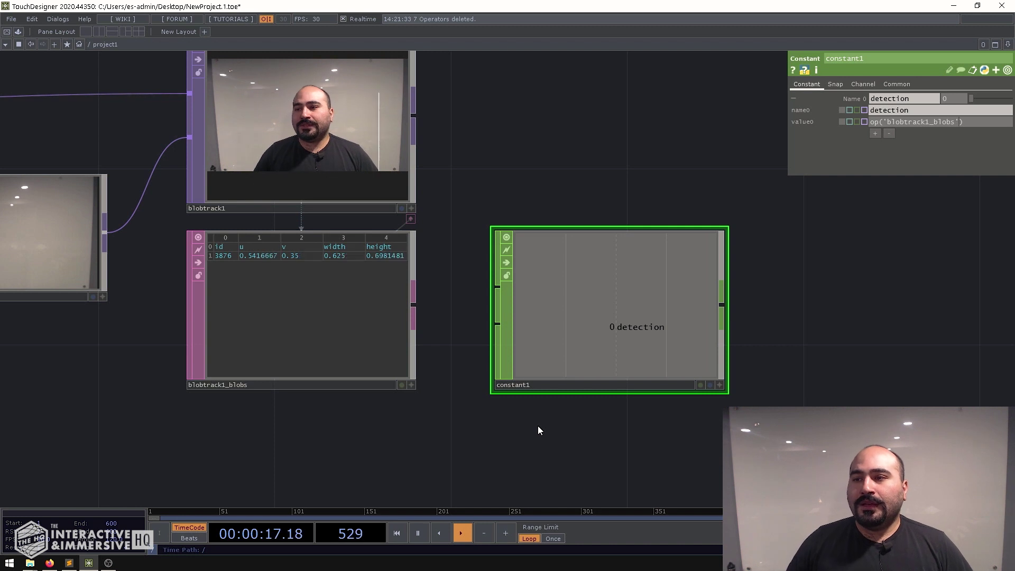
{"action": "type", "text": "')."}
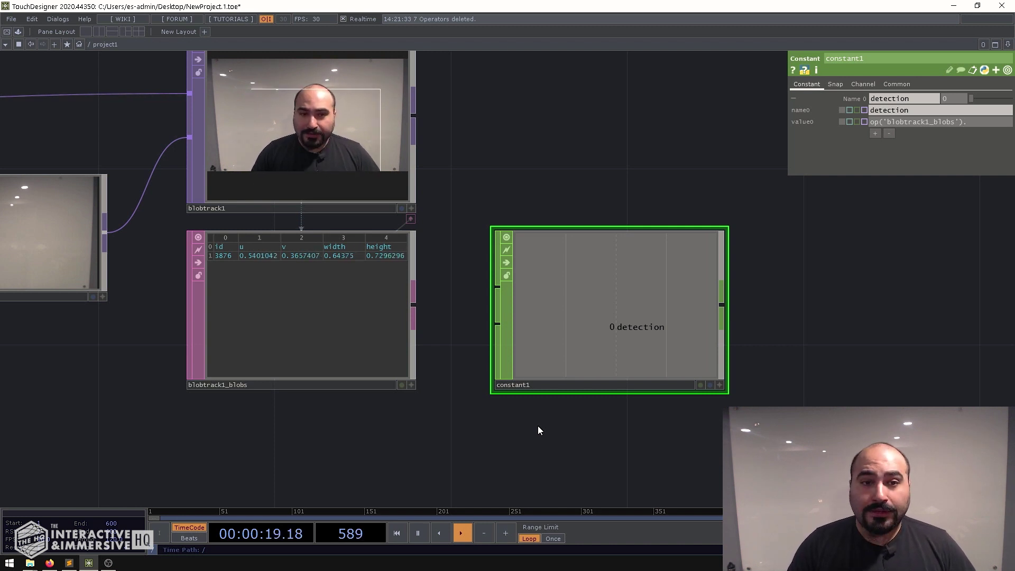
{"action": "type", "text": "numRows"}
{"action": "key", "text": "Return"}
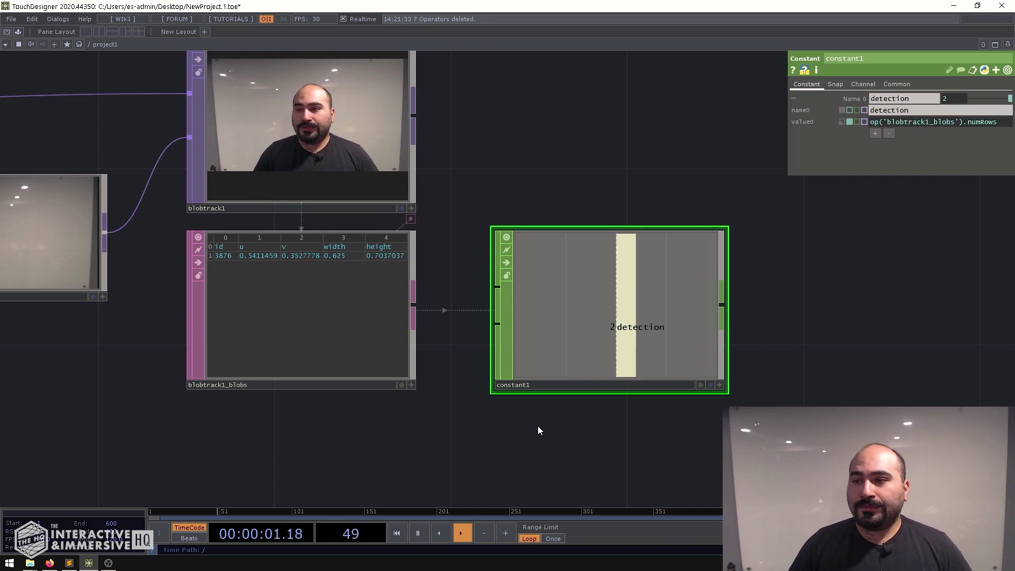
{"action": "mouse_move", "coordinate": [906, 123]}
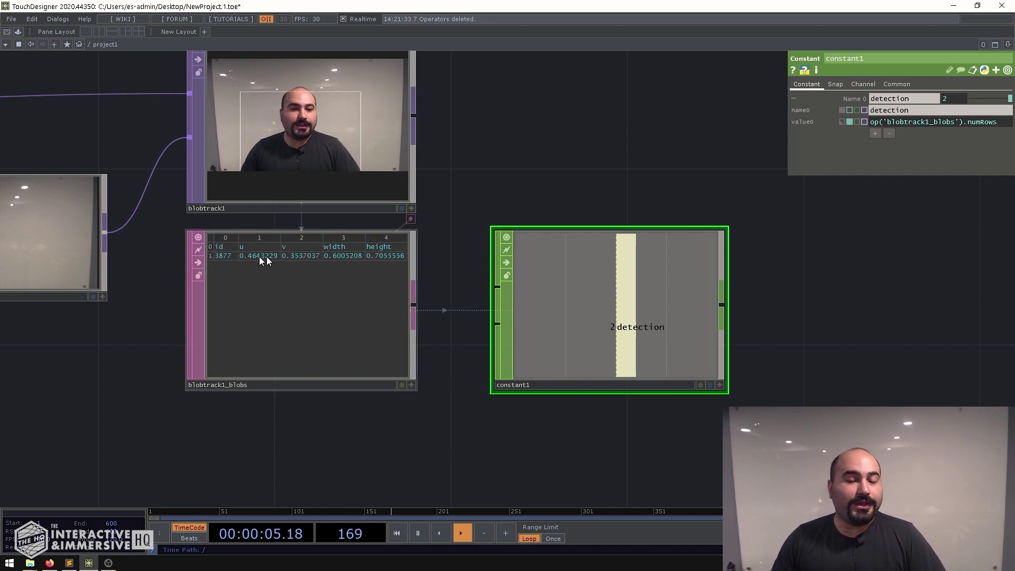
Test the row count with Blob Track's Minimum Blob Size at 0.227, and set the size to 0.656.
{"action": "left_click", "coordinate": [377, 136]}
{"action": "left_click_drag", "start_coordinate": [979, 162], "coordinate": [926, 163]}
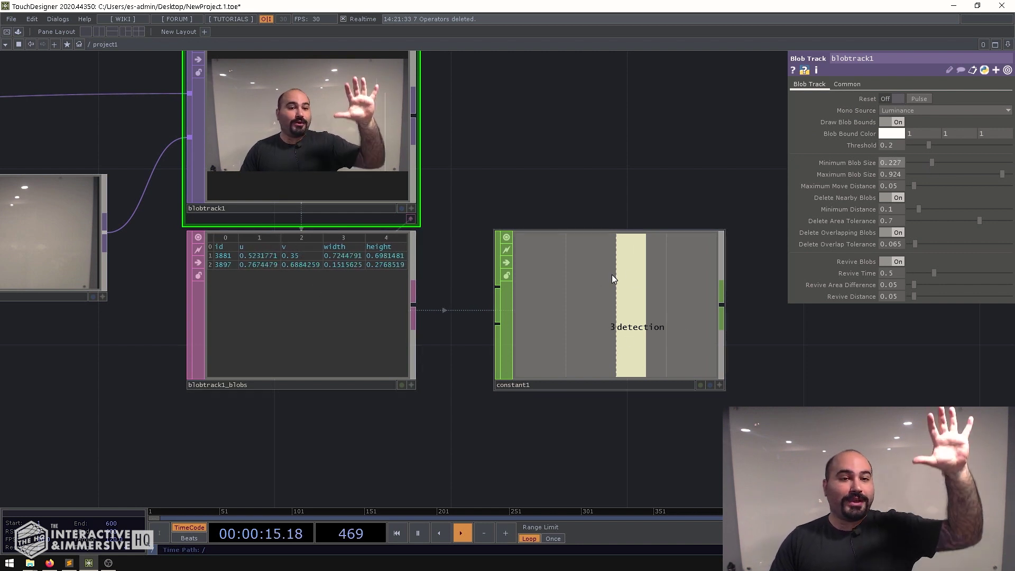
{"action": "left_click_drag", "start_coordinate": [932, 162], "coordinate": [975, 163]}
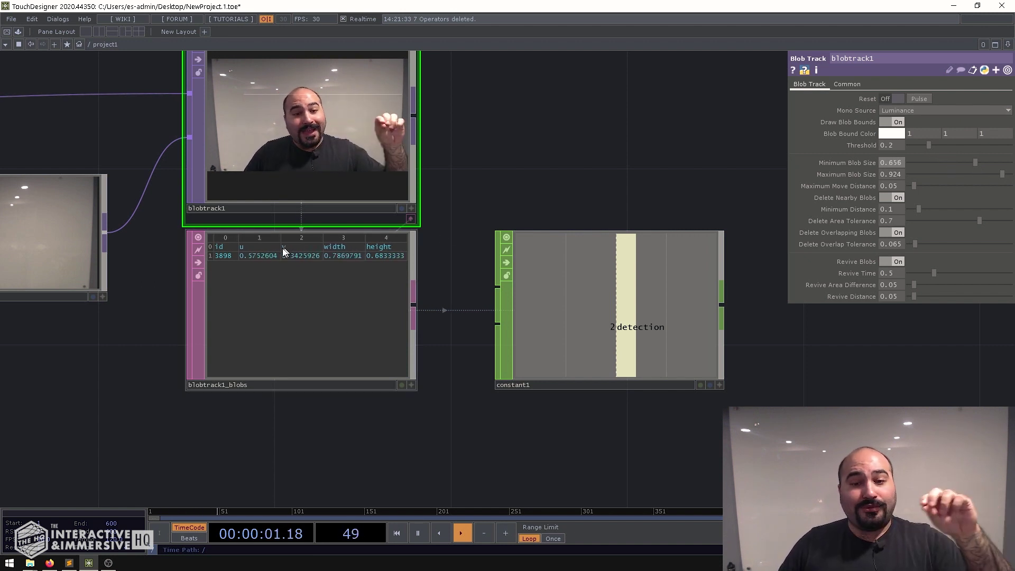
Add a Logic CHOP fed by the Constant's output and place it beside the Constant.
{"action": "left_click", "coordinate": [608, 299]}
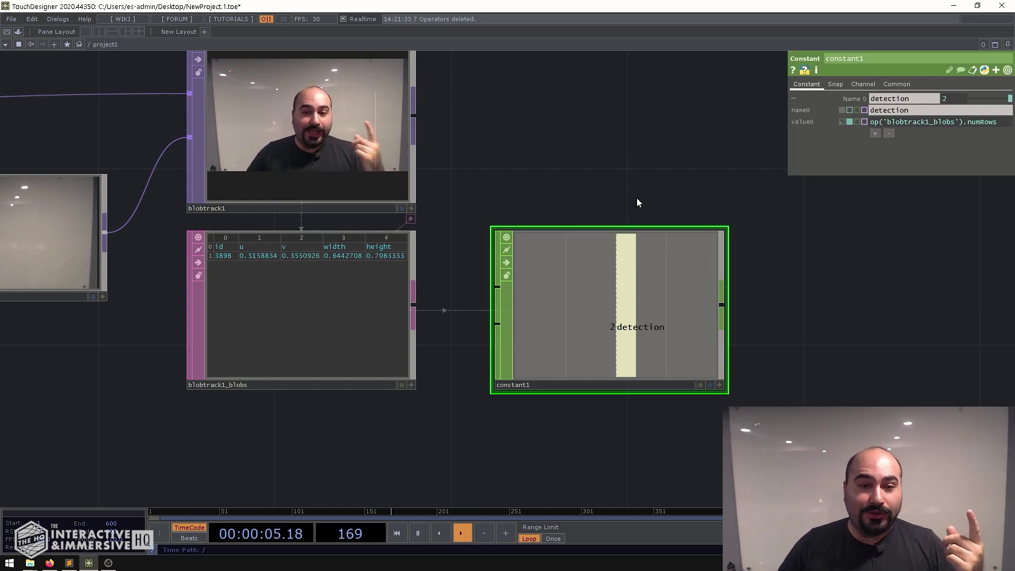
{"action": "left_click_drag", "start_coordinate": [636, 201], "coordinate": [596, 240]}
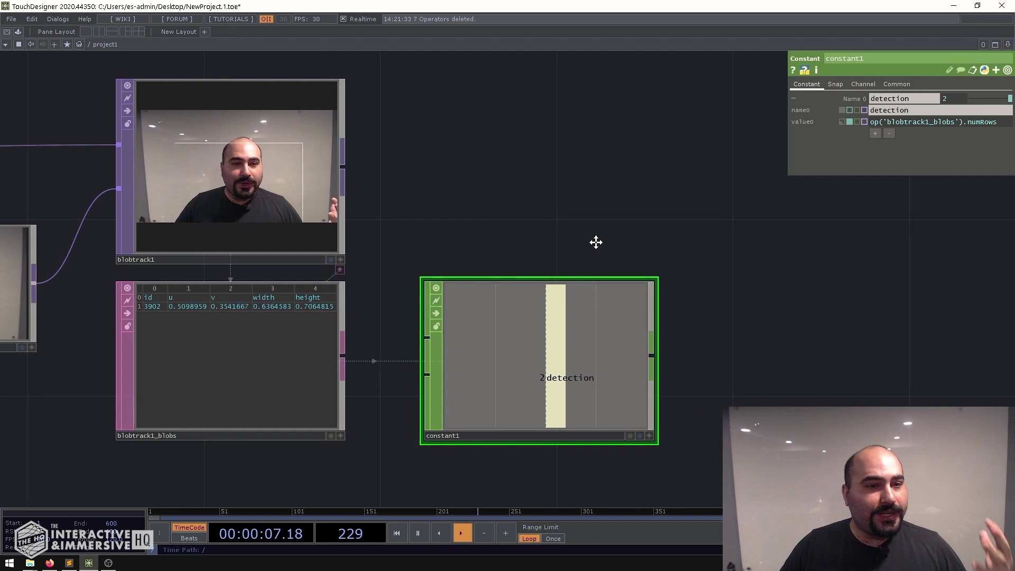
{"action": "scroll", "coordinate": [604, 255], "scroll_direction": "down", "scroll_amount": 2}
{"action": "left_click_drag", "start_coordinate": [702, 240], "coordinate": [539, 297]}
{"action": "right_click", "coordinate": [516, 308]}
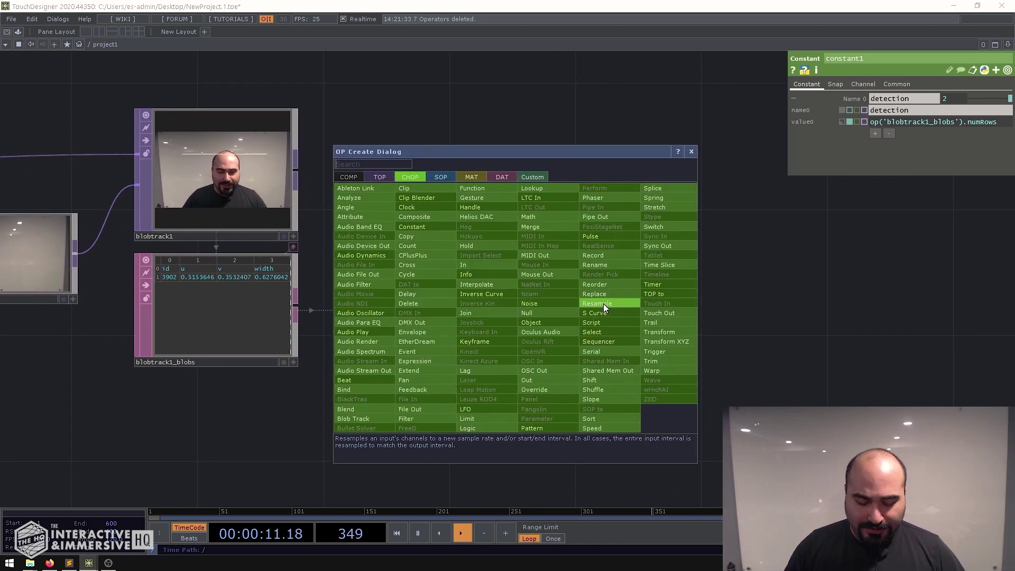
{"action": "type", "text": "logi"}
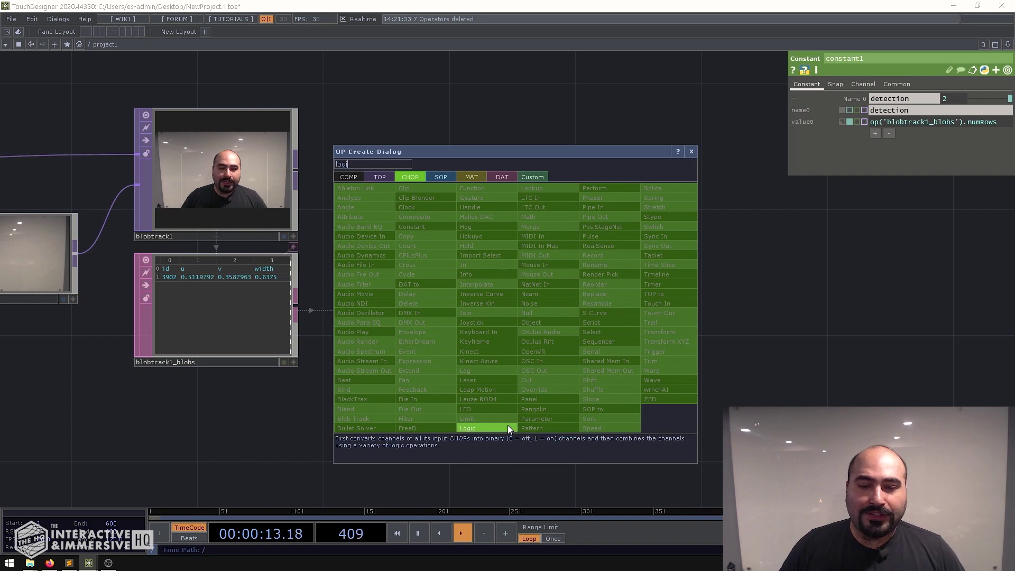
{"action": "left_click", "coordinate": [508, 425]}
{"action": "left_click", "coordinate": [660, 321]}
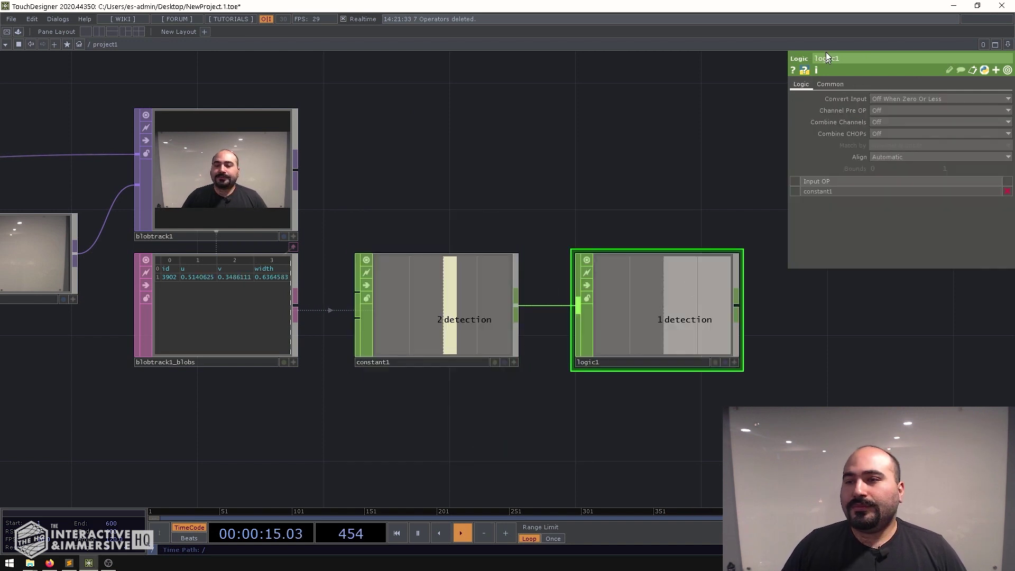
Set the Logic CHOP's Convert Input to Off When Outside Bounds, with bounds of 2 and 999.
{"action": "left_click", "coordinate": [886, 98]}
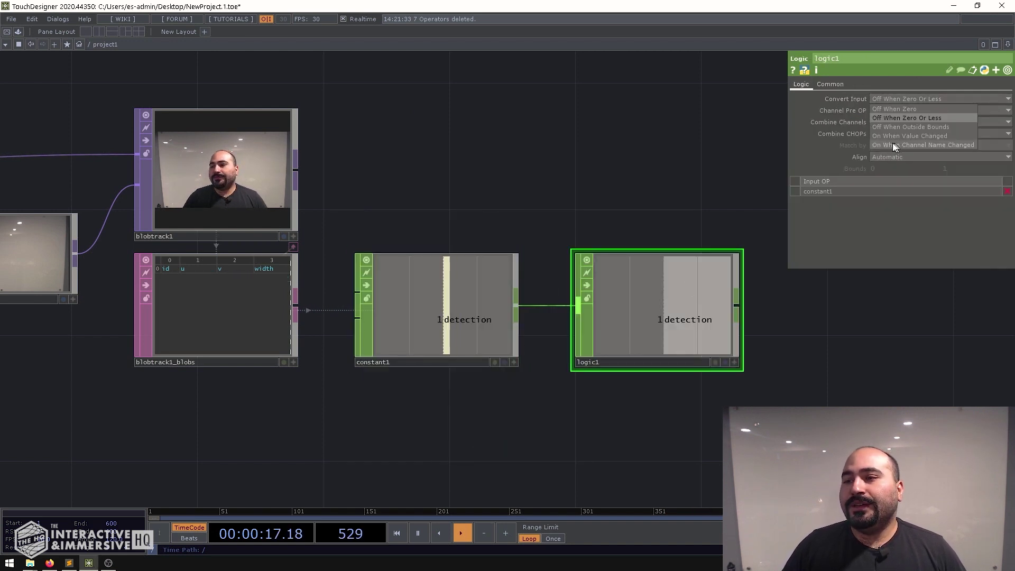
{"action": "left_click", "coordinate": [893, 127]}
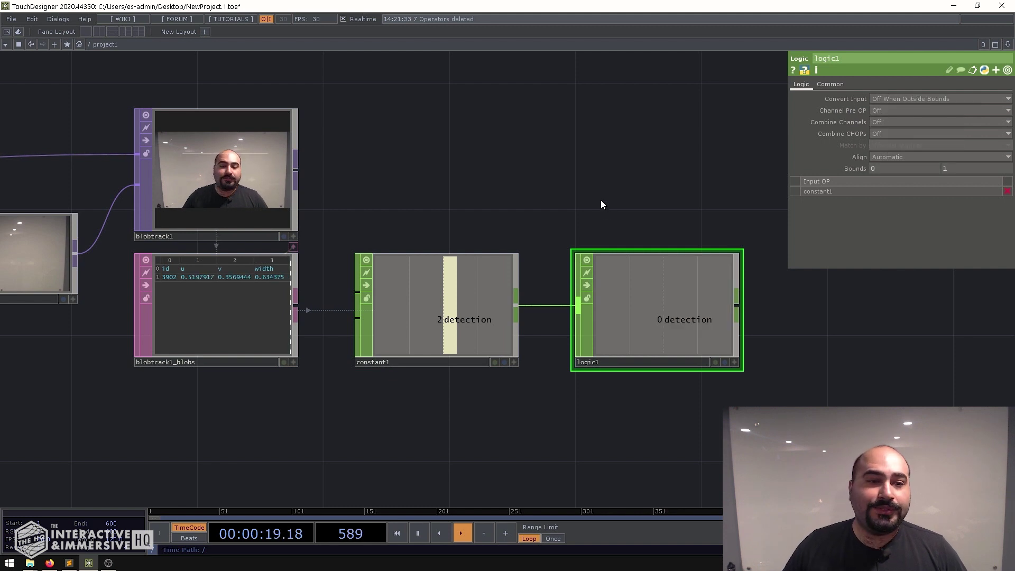
{"action": "left_click", "coordinate": [886, 169]}
{"action": "type", "text": "2"}
{"action": "key", "text": "Return"}
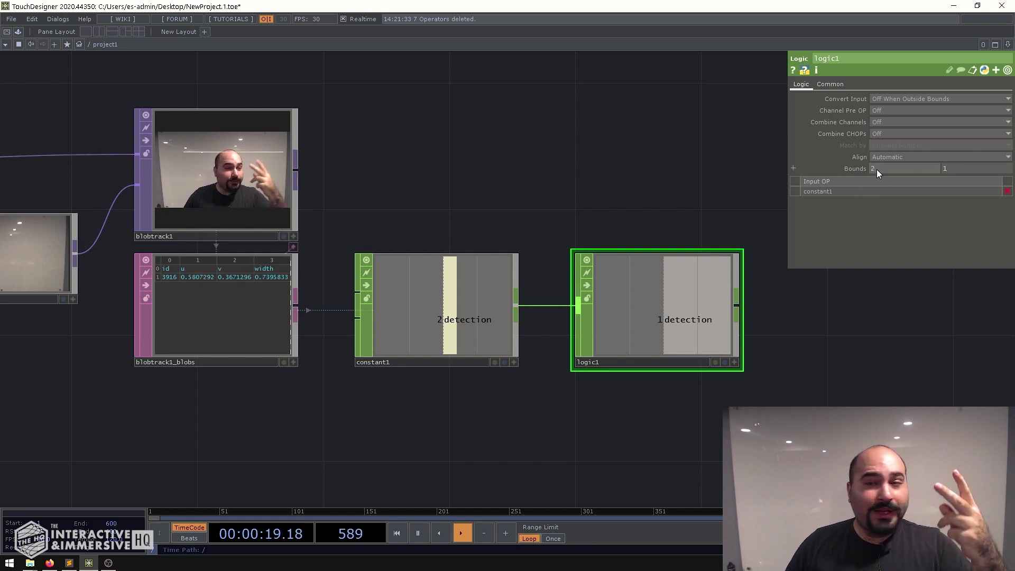
{"action": "left_click", "coordinate": [955, 168]}
{"action": "type", "text": "999"}
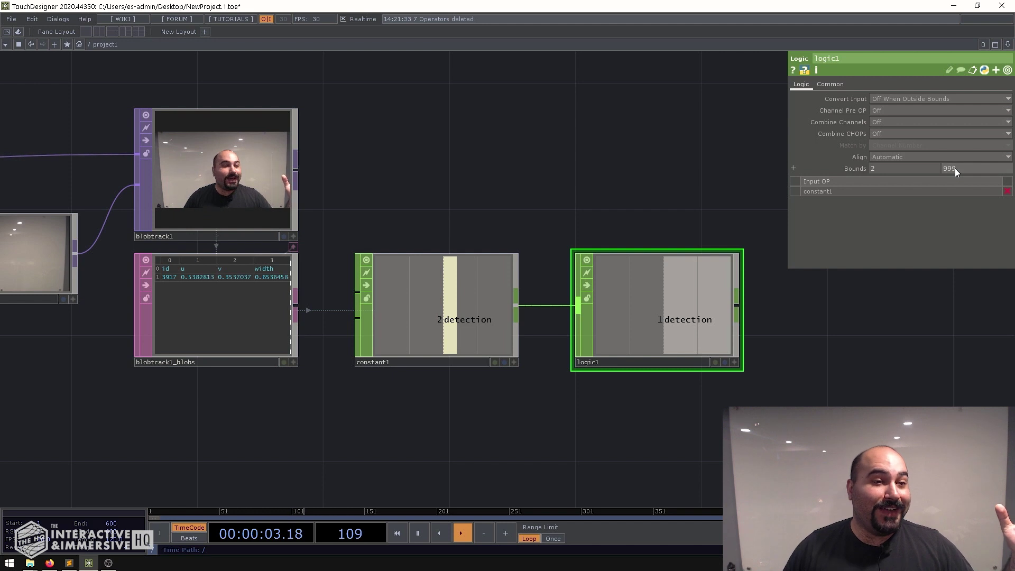
{"action": "key", "text": "Return"}
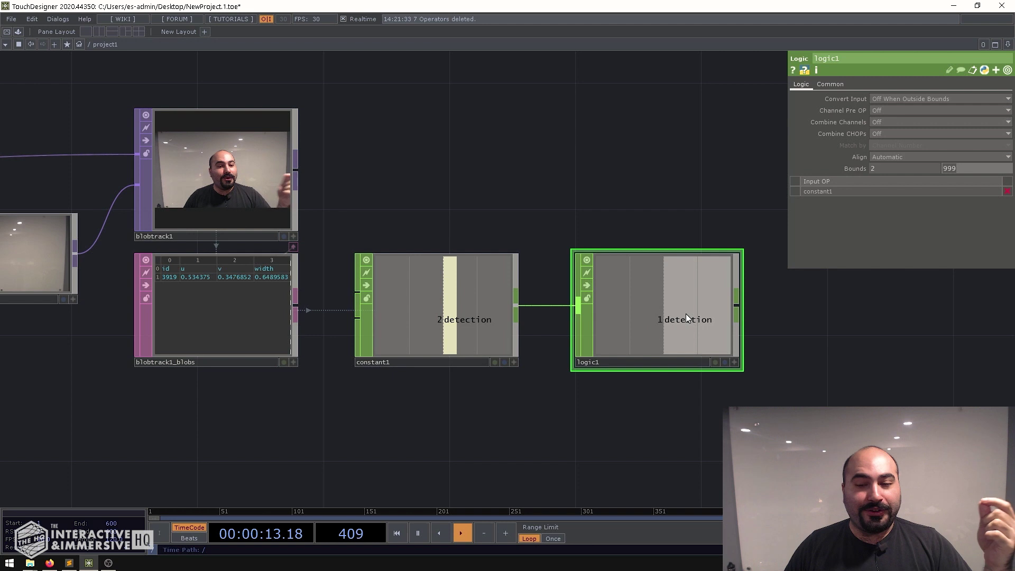
{"action": "scroll", "coordinate": [766, 318], "scroll_direction": "right", "scroll_amount": 2}
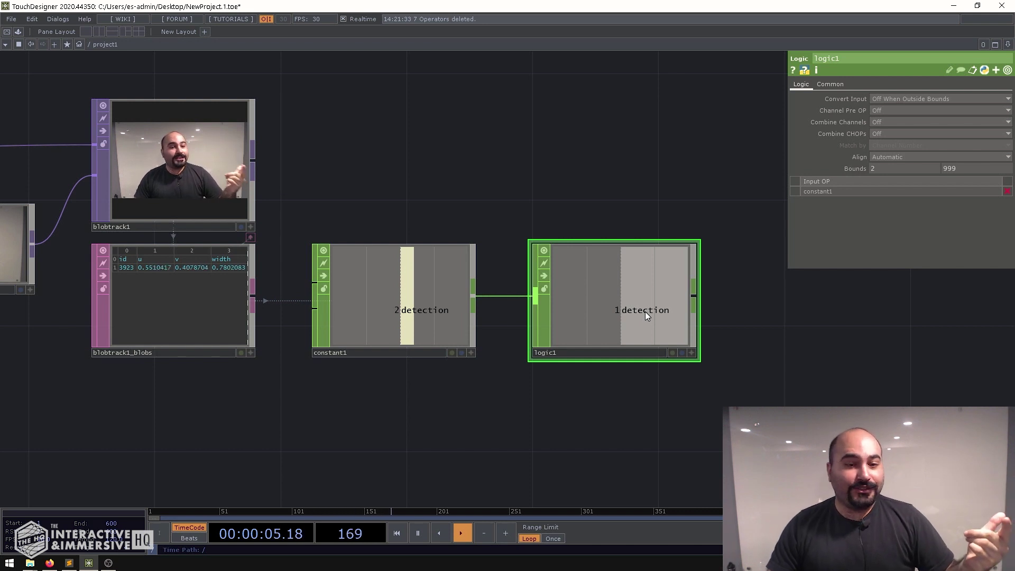
{"action": "left_click_drag", "start_coordinate": [788, 316], "coordinate": [636, 316]}
{"action": "scroll", "coordinate": [636, 316], "scroll_direction": "down", "scroll_amount": 2}
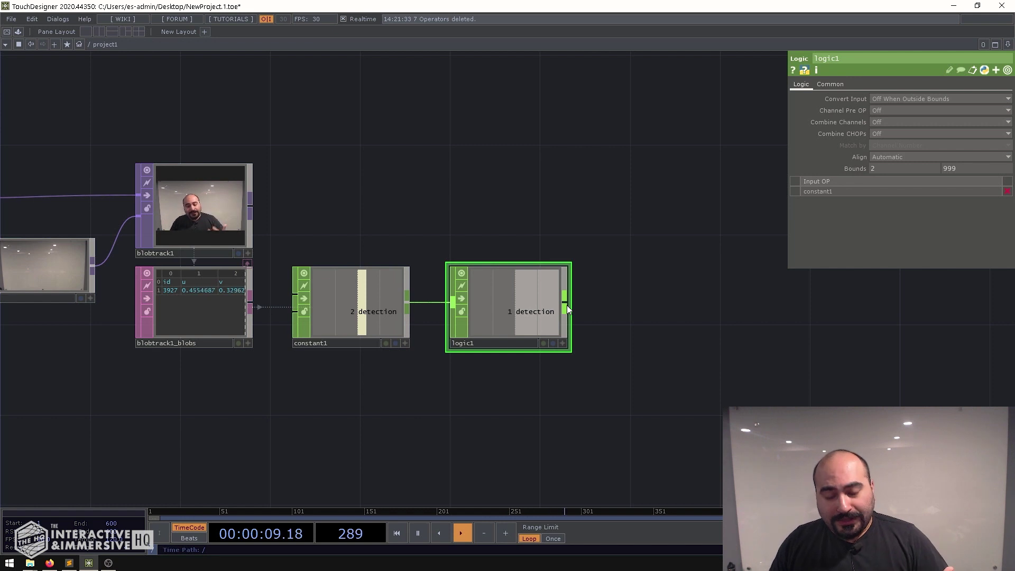
{"action": "right_click", "coordinate": [567, 305]}
{"action": "key", "text": "Escape"}
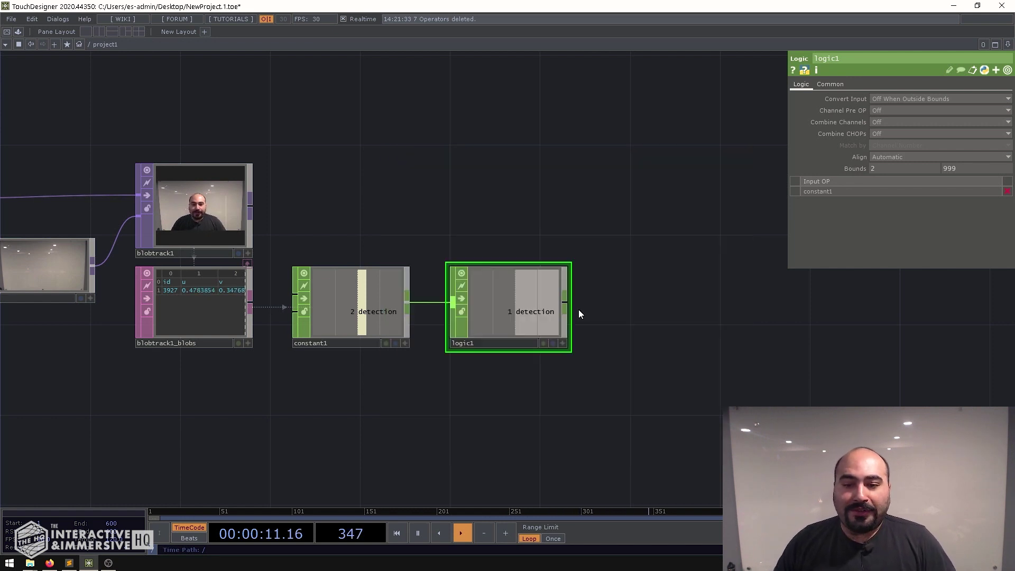
Add a Null CHOP after the Logic CHOP, and move both away from the Constant to open a gap between them.
{"action": "left_click", "coordinate": [662, 308]}
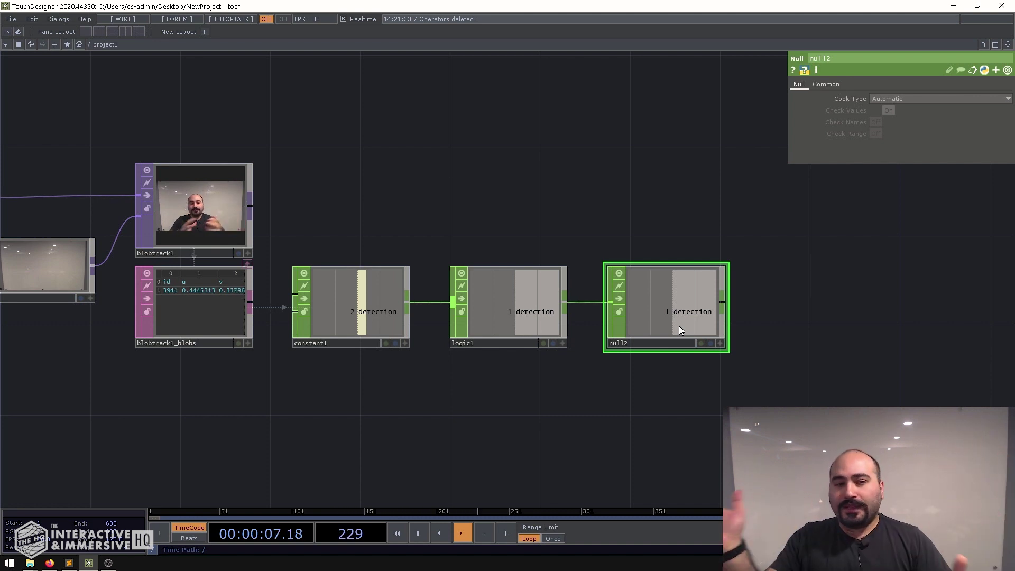
{"action": "left_click_drag", "start_coordinate": [499, 220], "coordinate": [748, 319]}
{"action": "left_click_drag", "start_coordinate": [509, 310], "coordinate": [602, 299]}
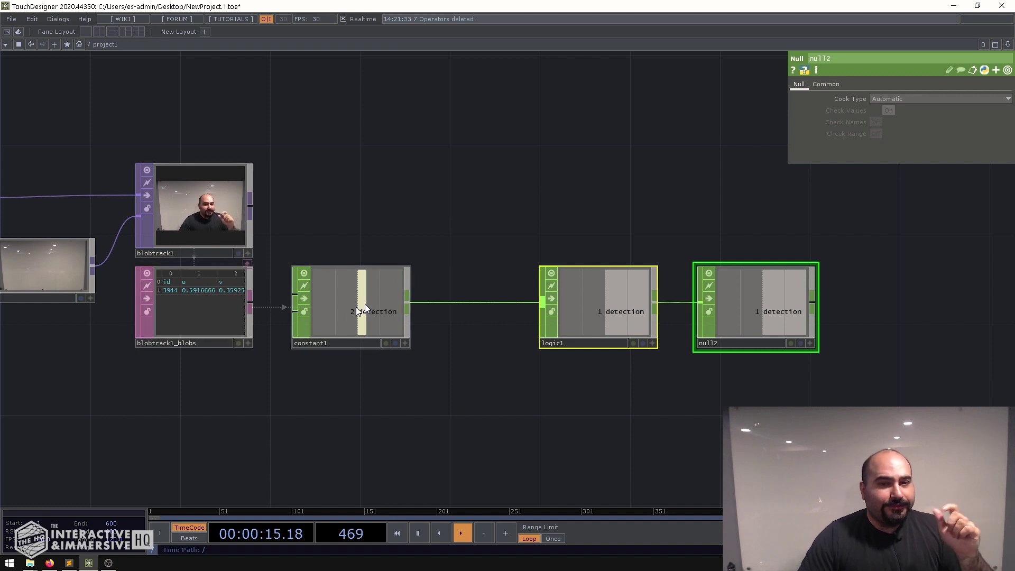
{"action": "left_click", "coordinate": [656, 241]}
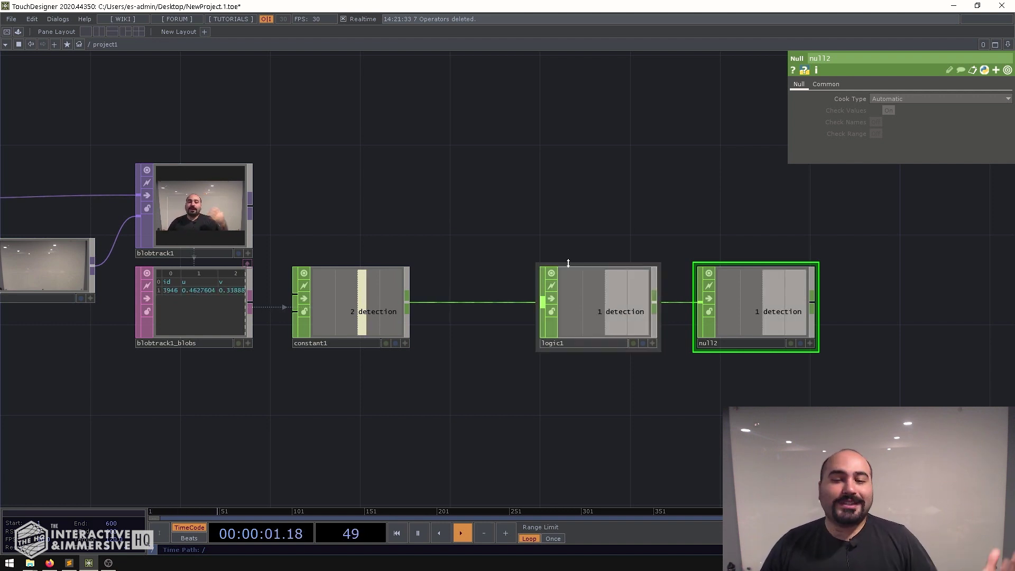
{"action": "left_click_drag", "start_coordinate": [545, 240], "coordinate": [767, 292]}
{"action": "left_click_drag", "start_coordinate": [585, 302], "coordinate": [608, 303]}
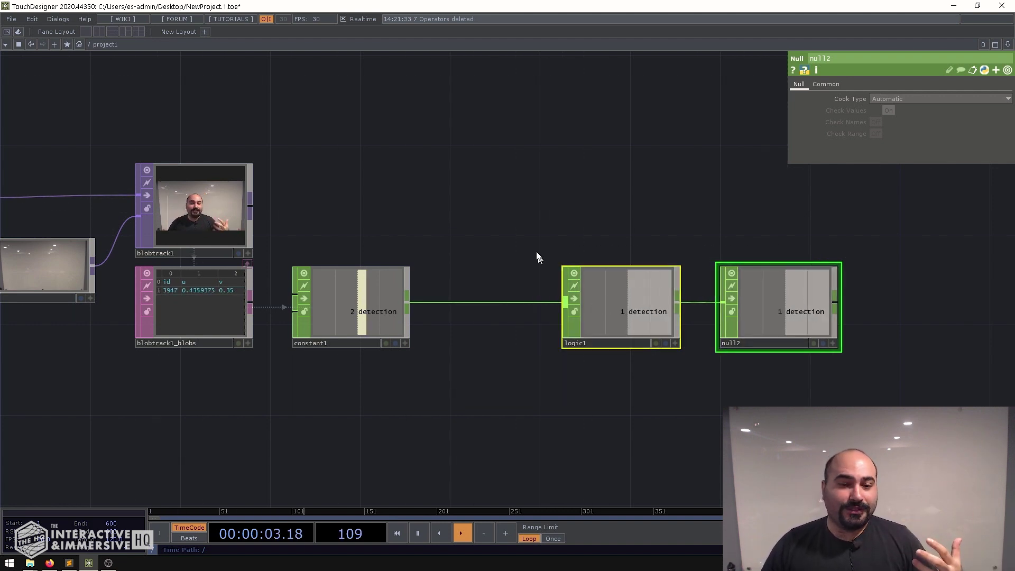
{"action": "left_click", "coordinate": [538, 258]}
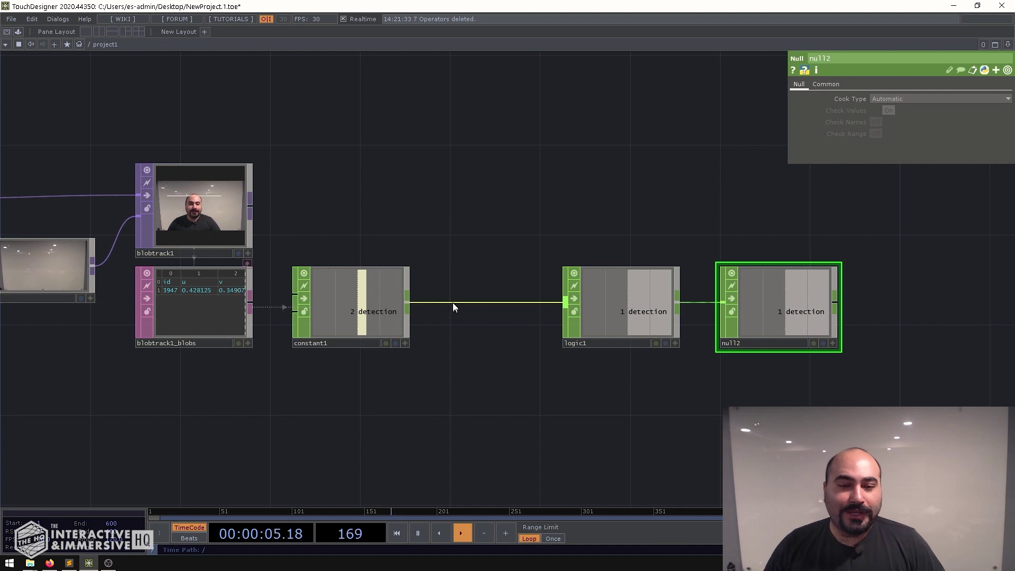
Insert a Filter CHOP on the wire between the Constant and the Logic CHOP.
{"action": "right_click", "coordinate": [453, 303]}
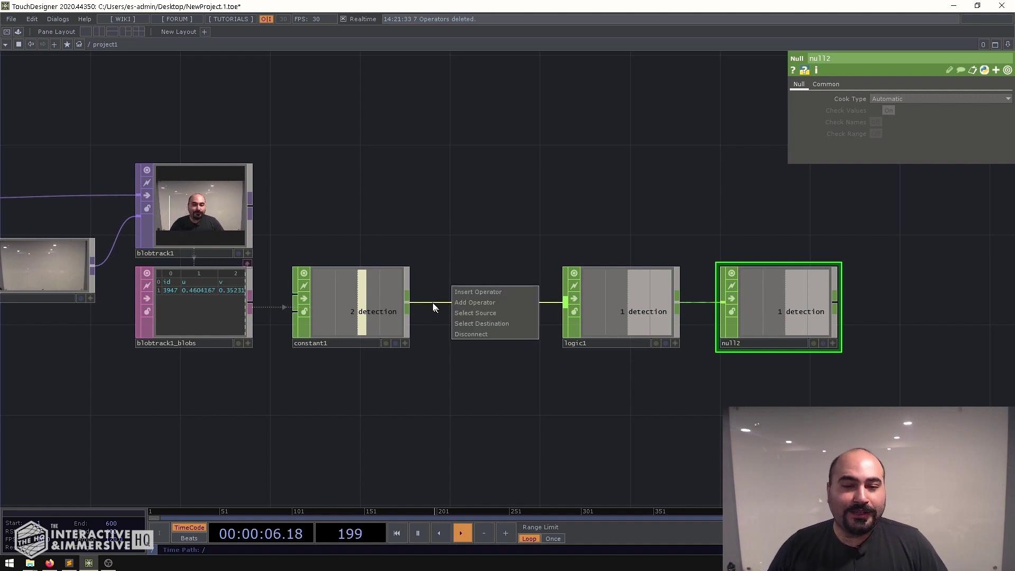
{"action": "left_click", "coordinate": [471, 293]}
{"action": "type", "text": "filter"}
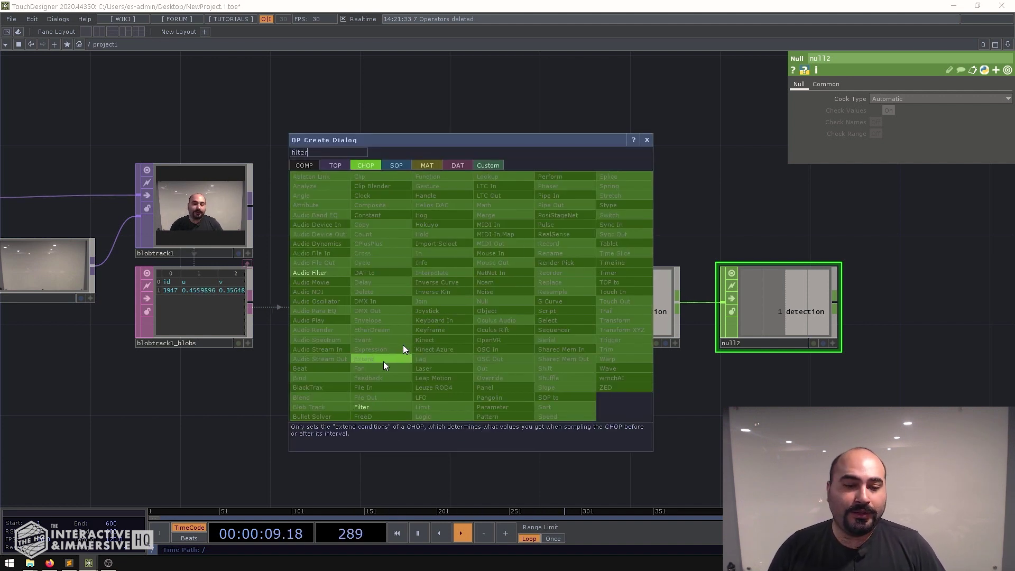
{"action": "left_click", "coordinate": [370, 405]}
{"action": "left_click", "coordinate": [476, 311]}
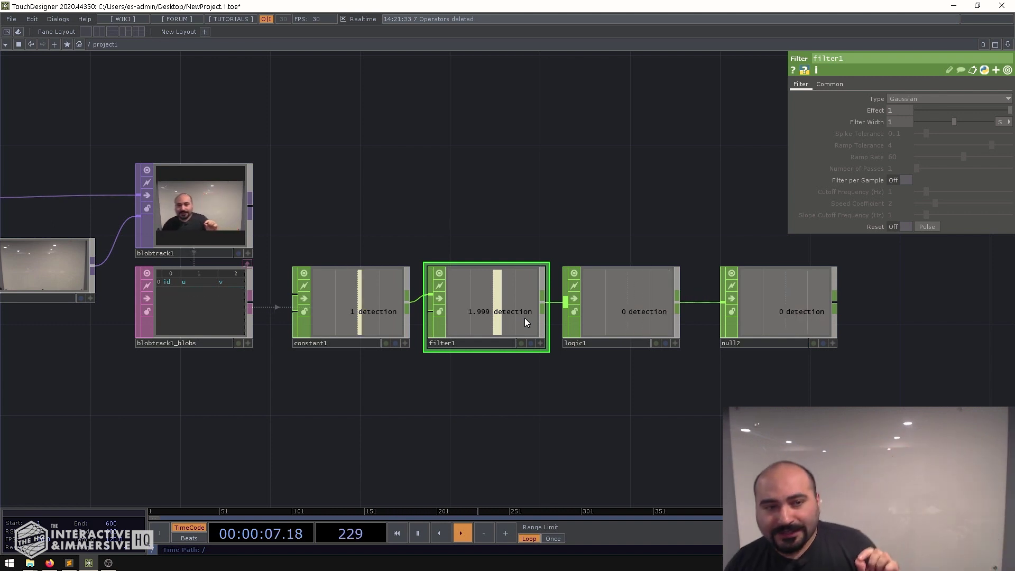
Set the Logic CHOP's lower bound to 1.5.
{"action": "left_click", "coordinate": [622, 312]}
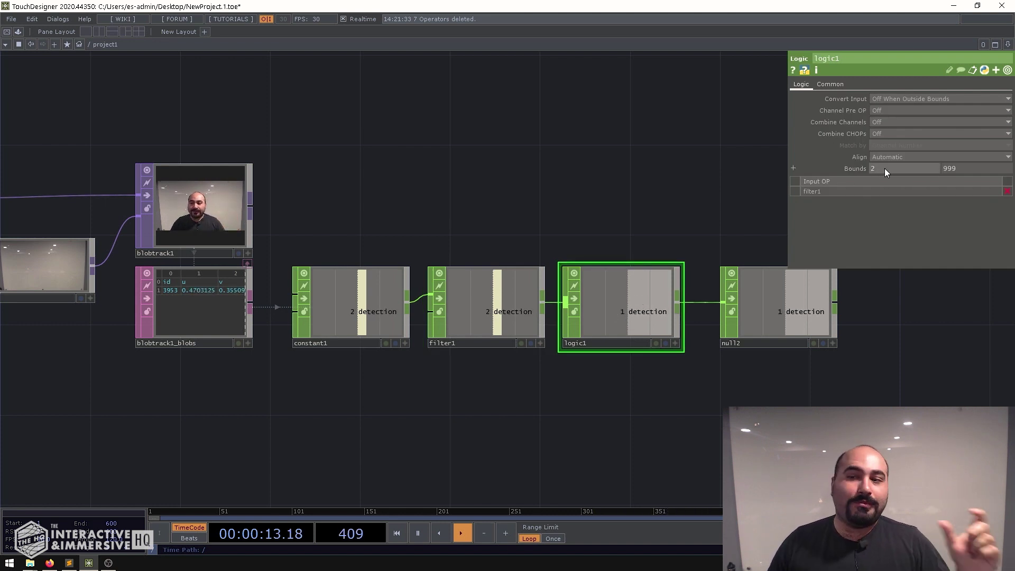
{"action": "type", "text": "1.5"}
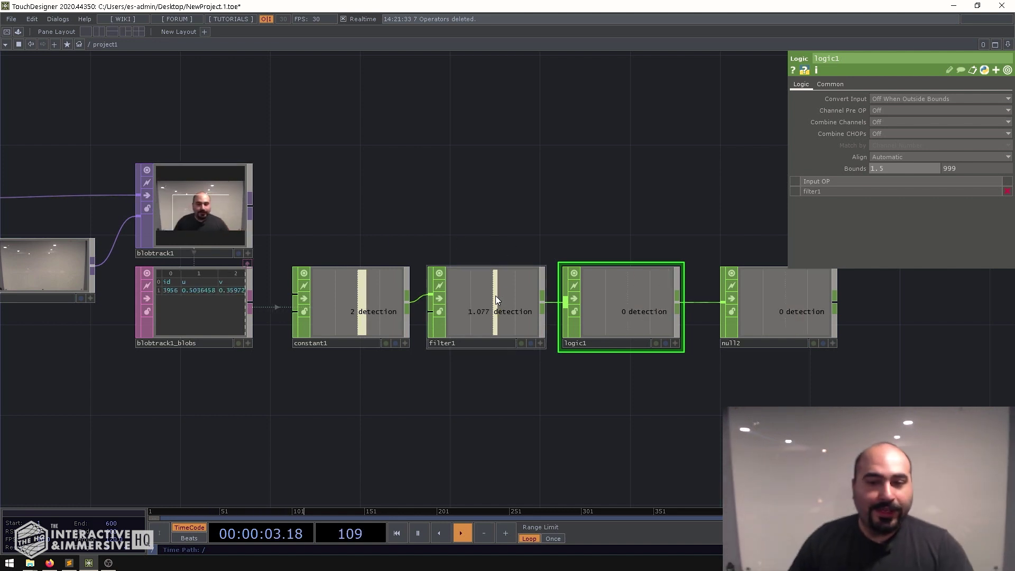
Set the Filter CHOP's Filter Width to 3 seconds.
{"action": "left_click", "coordinate": [516, 316]}
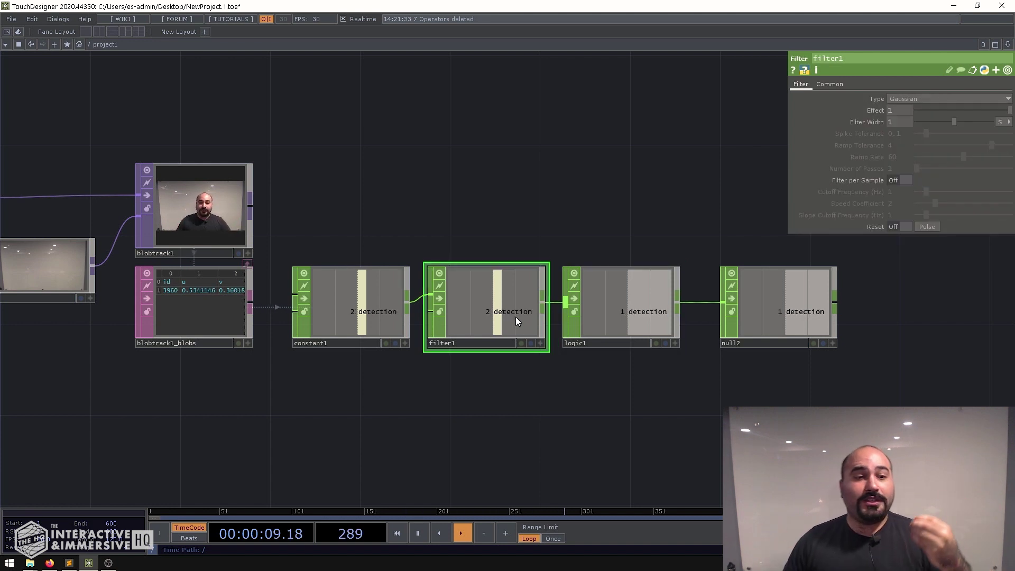
{"action": "left_click", "coordinate": [892, 122]}
{"action": "type", "text": "3"}
{"action": "key", "text": "Return"}
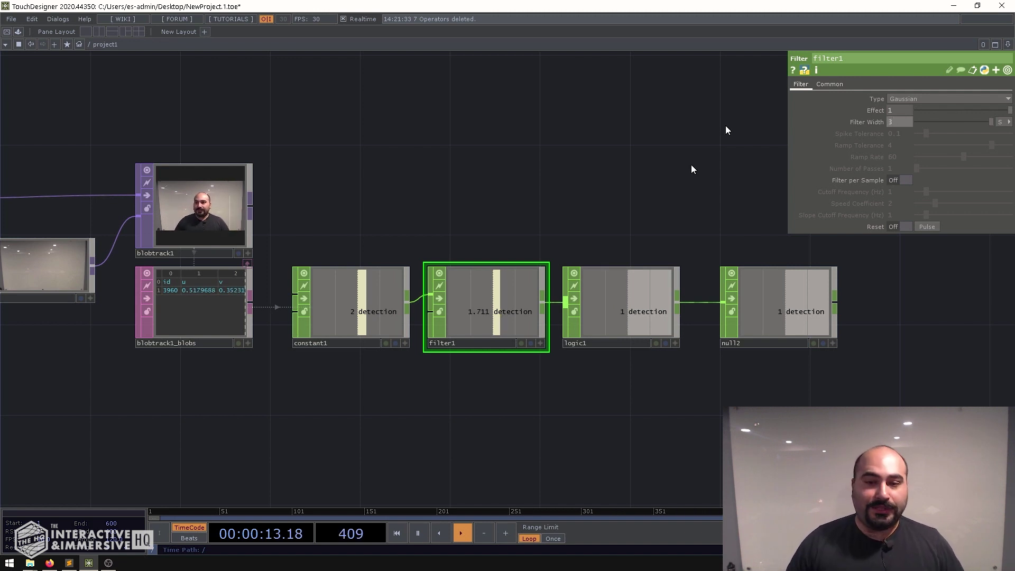
Set the Logic CHOP's lower bound to 1.1.
{"action": "left_click", "coordinate": [617, 295]}
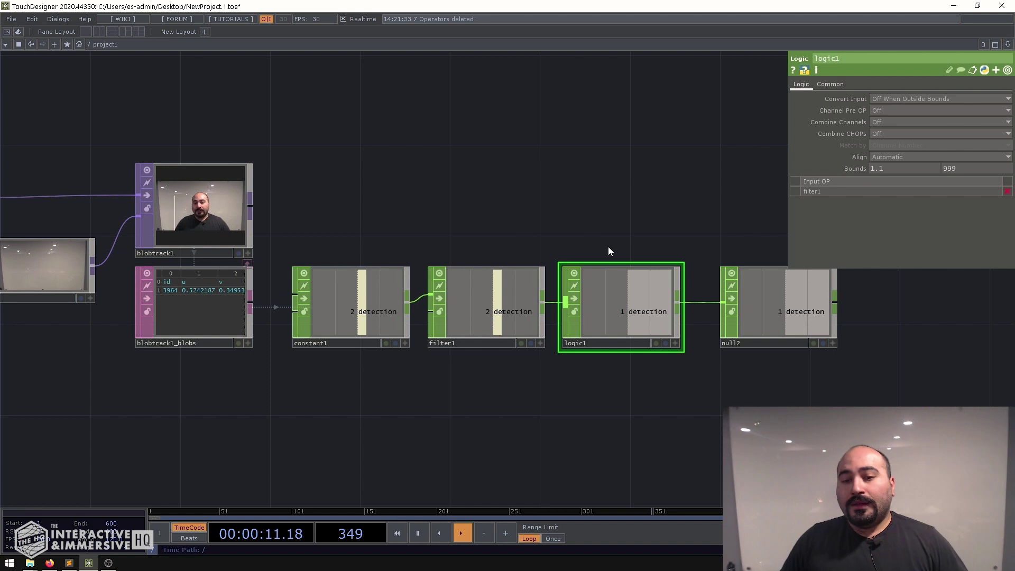
Examine the finished network from the NDI input and locked background Null through Blob Track to the detection chain's output Null.
{"action": "scroll", "coordinate": [588, 239], "scroll_direction": "down", "scroll_amount": 4}
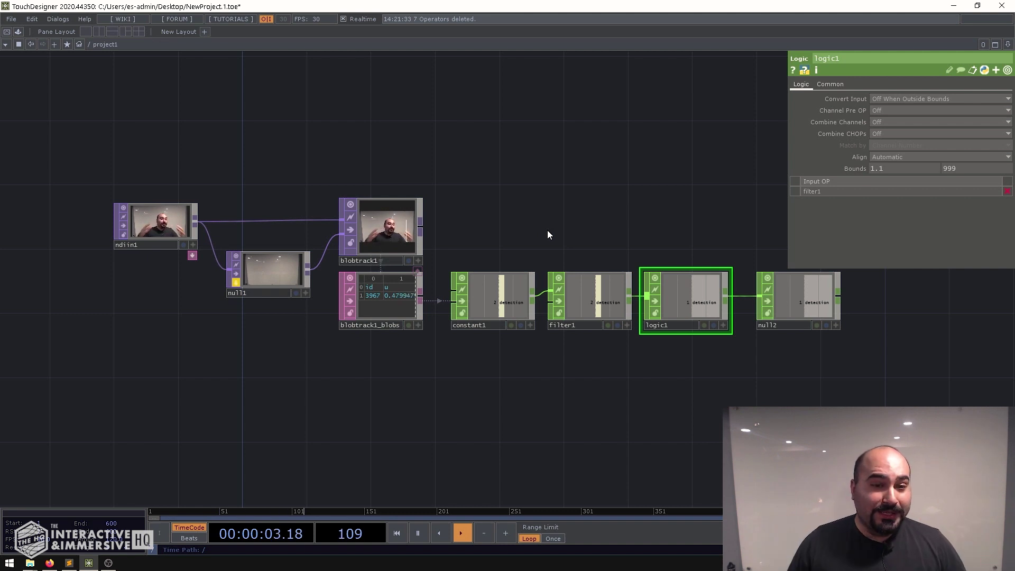
{"action": "left_click", "coordinate": [394, 224]}
{"action": "scroll", "coordinate": [386, 227], "scroll_direction": "up", "scroll_amount": 2}
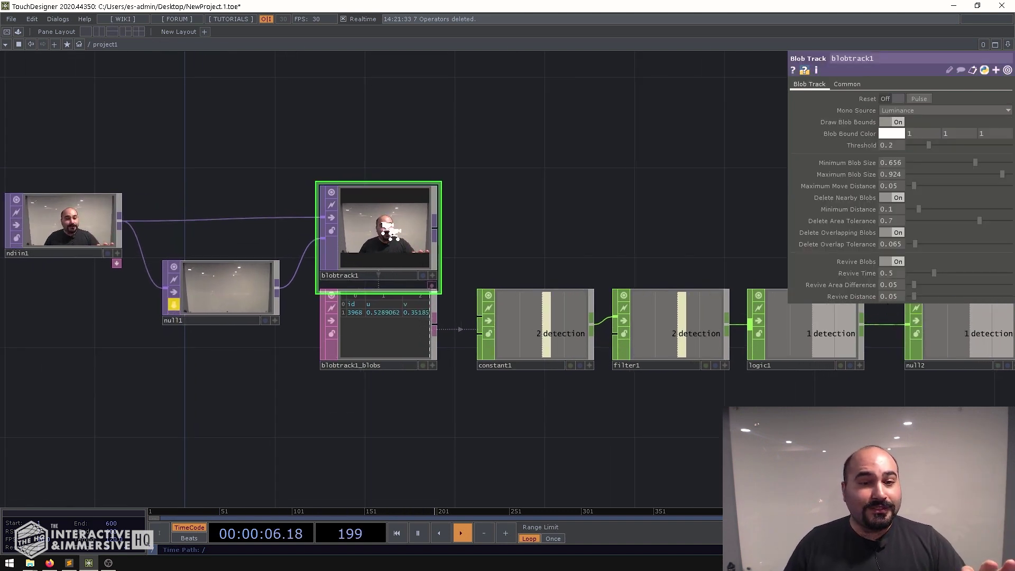
{"action": "scroll", "coordinate": [391, 235], "scroll_direction": "up", "scroll_amount": 2}
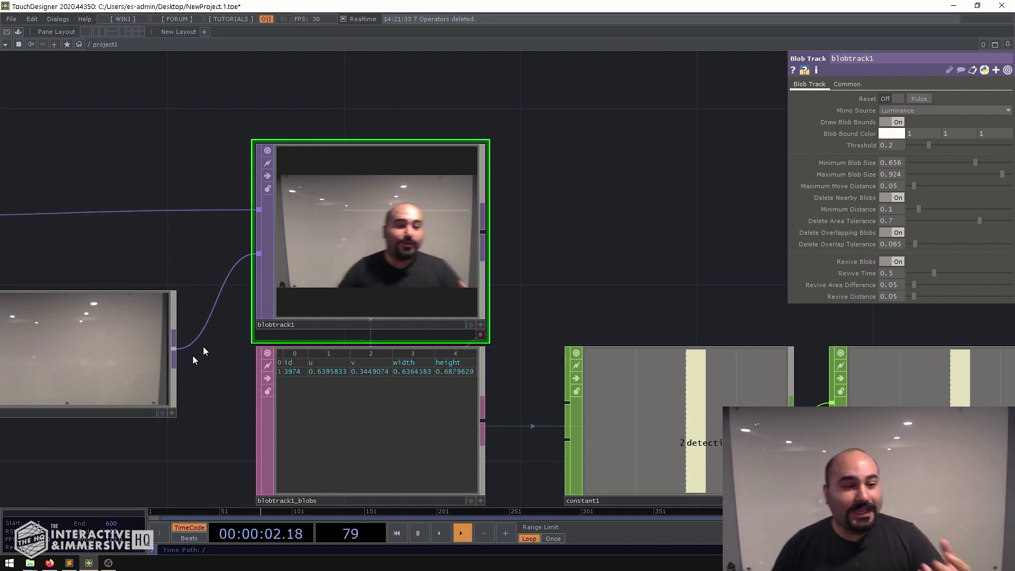
{"action": "left_click", "coordinate": [116, 347]}
{"action": "middle_click_drag", "start_coordinate": [116, 347], "coordinate": [309, 281]}
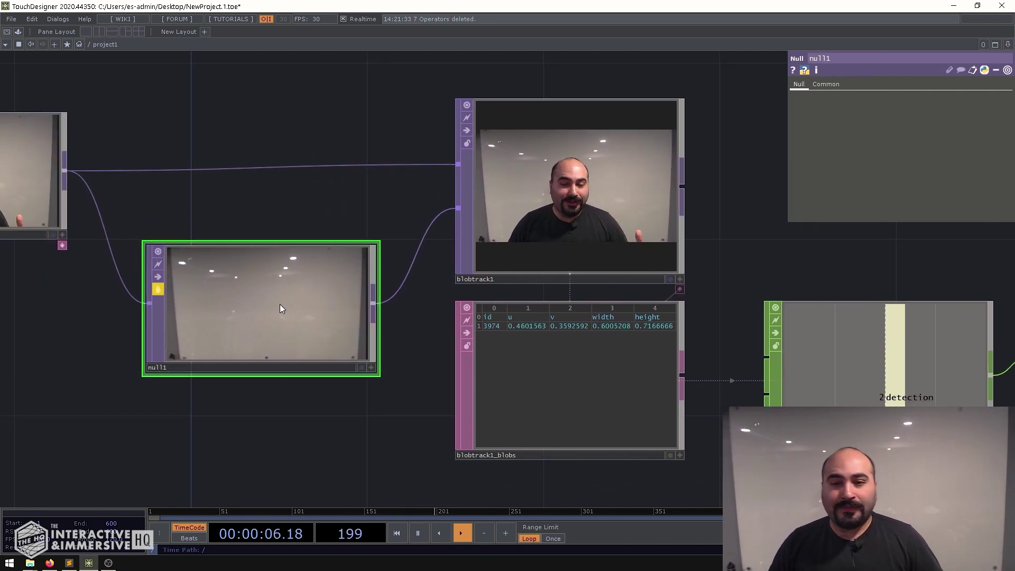
{"action": "scroll", "coordinate": [258, 294], "scroll_direction": "down", "scroll_amount": 3}
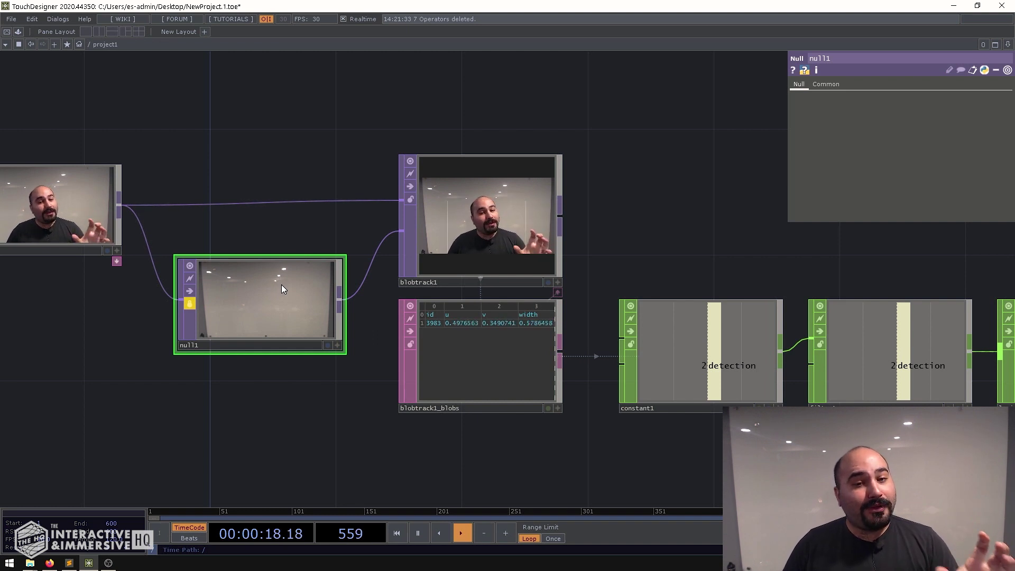
{"action": "left_click_drag", "start_coordinate": [273, 148], "coordinate": [346, 145]}
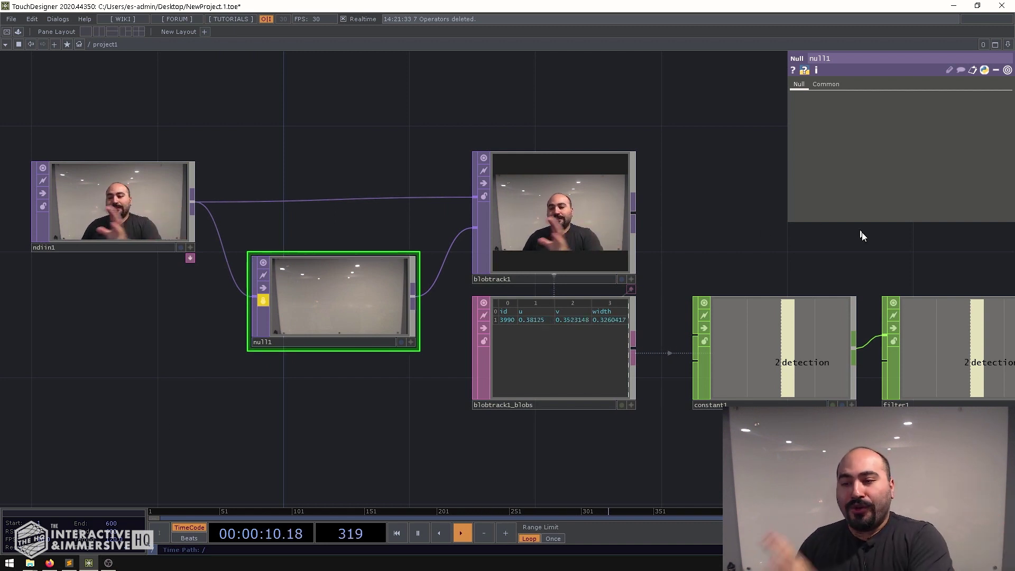
{"action": "key", "text": "h"}
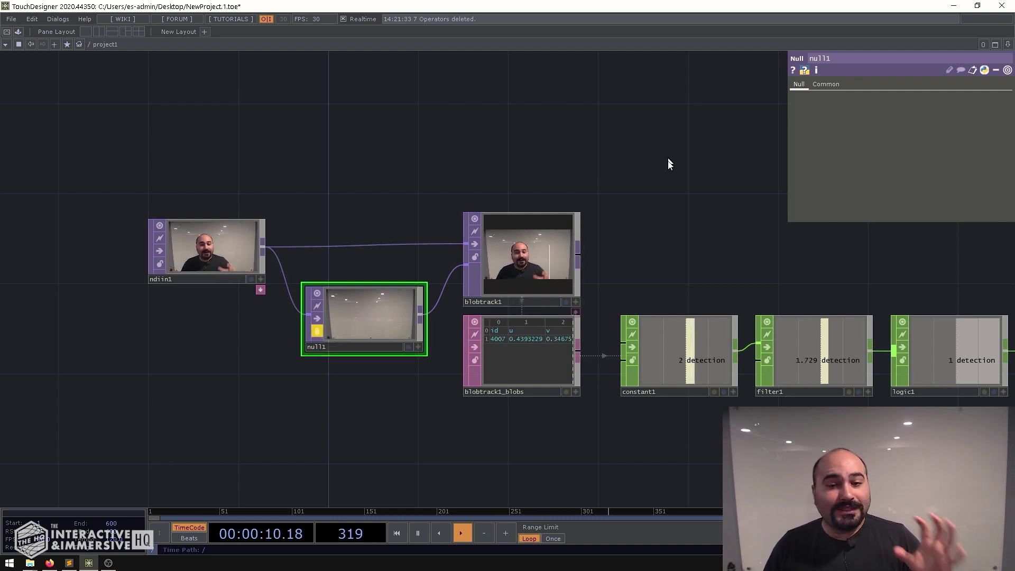
{"action": "left_click_drag", "start_coordinate": [610, 248], "coordinate": [490, 252]}
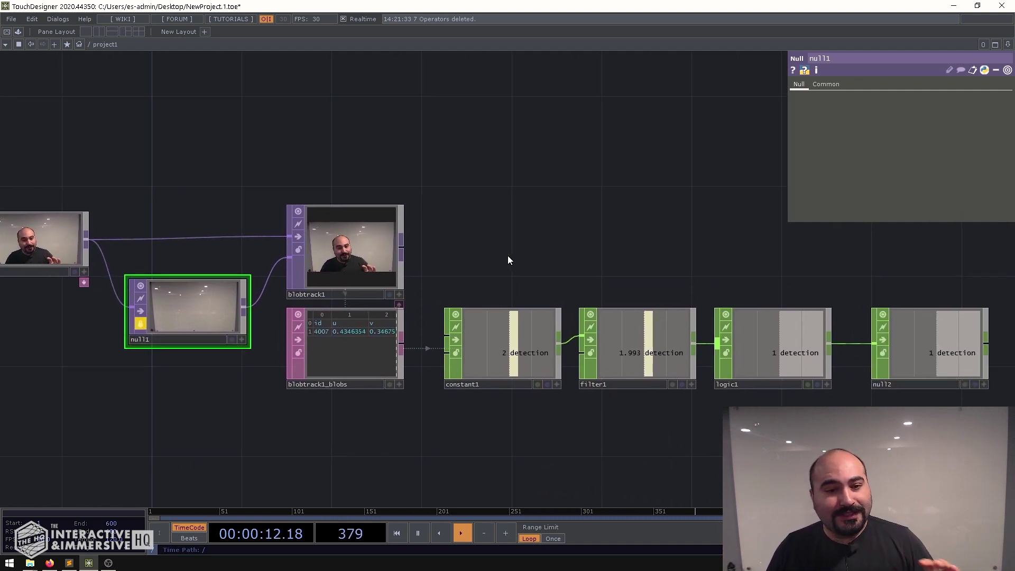